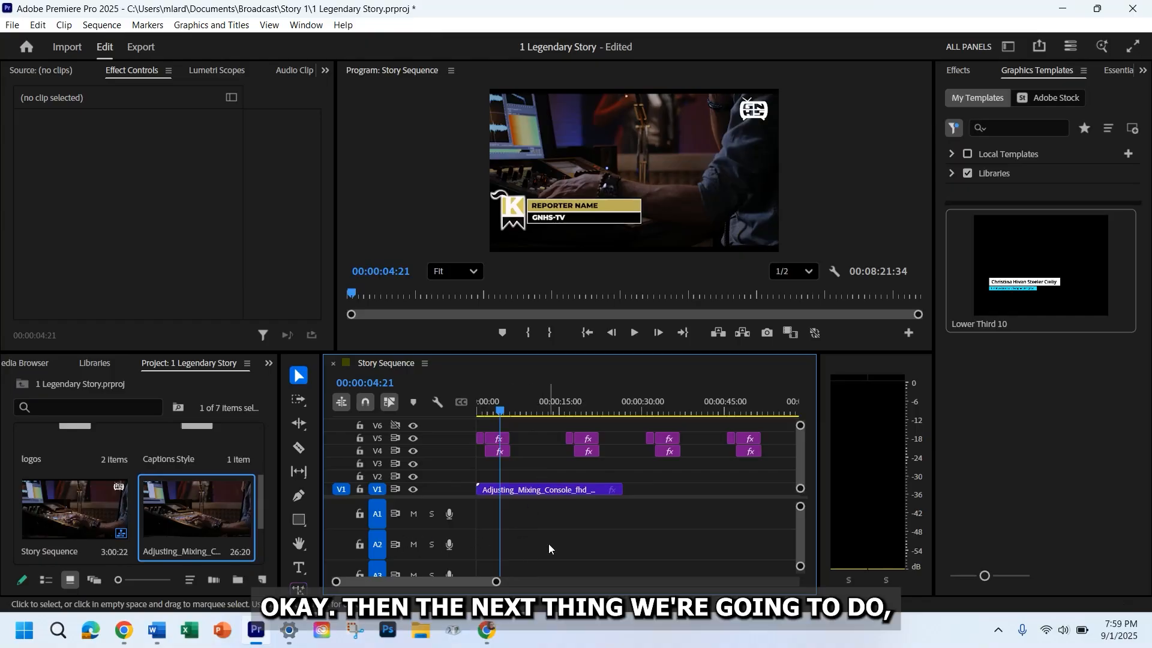
# Step: Move the playhead to about 00:01:15:15, near the beginning of the AP History Interview clip
pyautogui.scroll(-5, 613, 538)
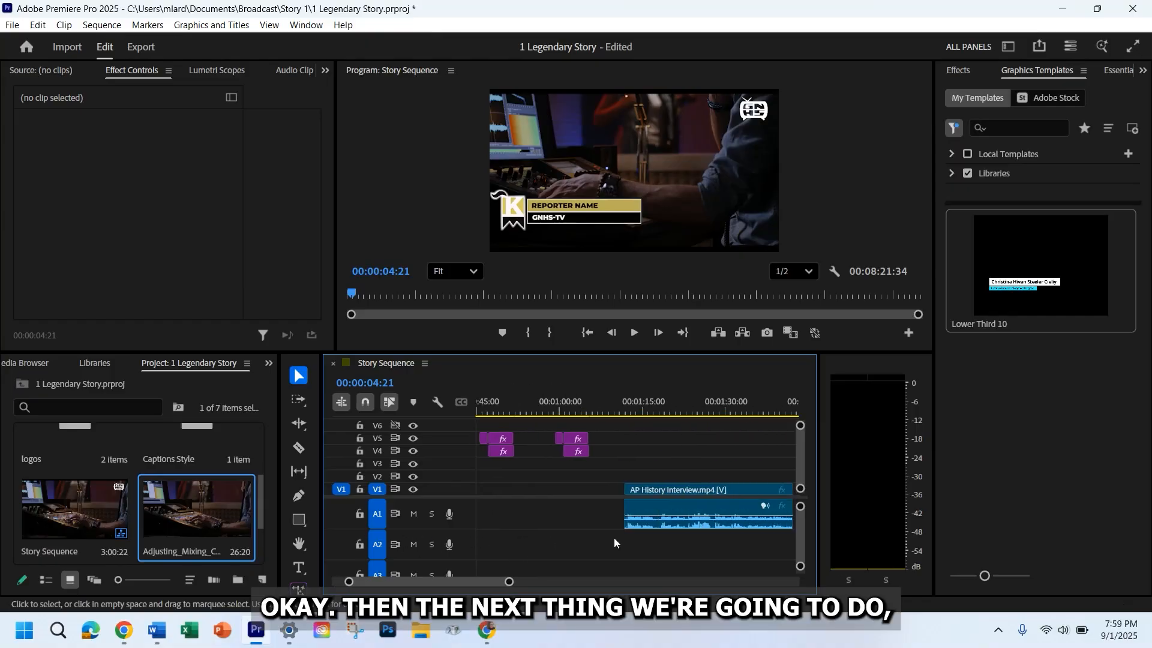
pyautogui.scroll(-3, 614, 538)
pyautogui.scroll(1, 614, 538)
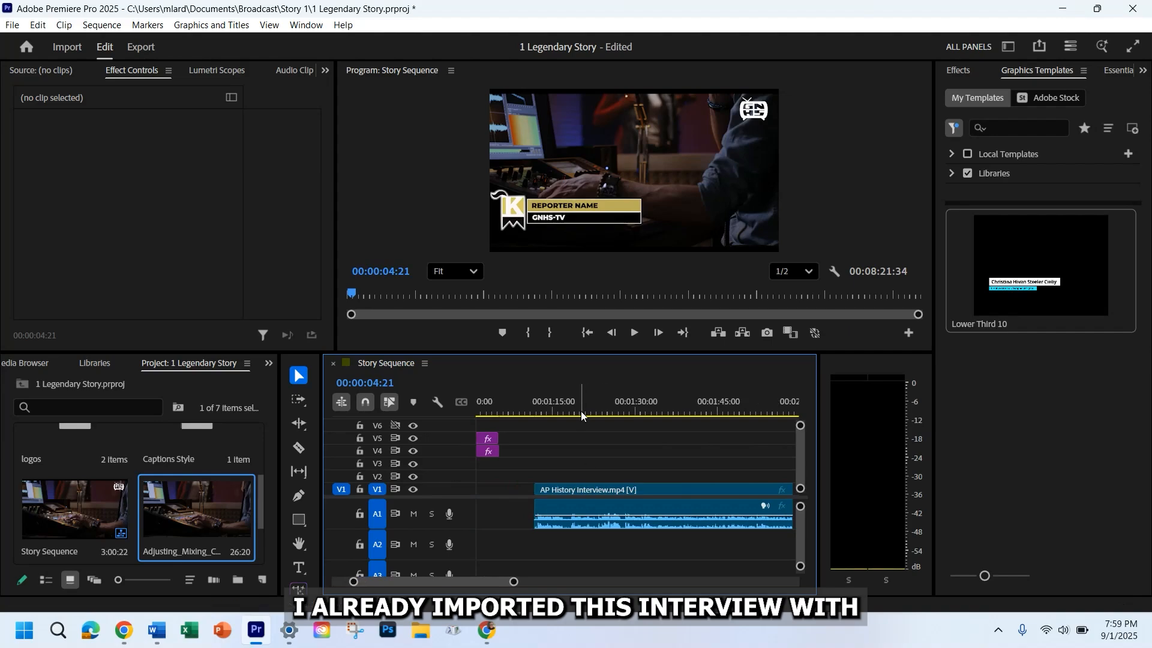
pyautogui.click(556, 398)
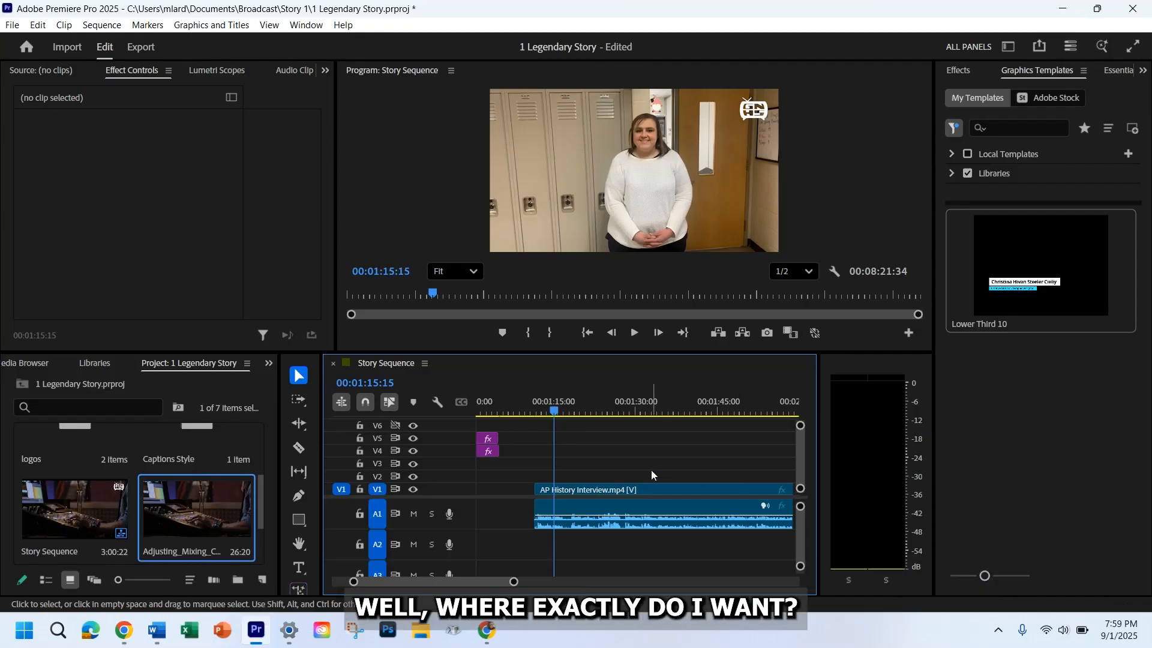
# Step: Look over the length of the interview clip and move the playhead to about 00:01:17:34 as a possible quote start
pyautogui.scroll(-3, 665, 472)
pyautogui.scroll(4, 666, 472)
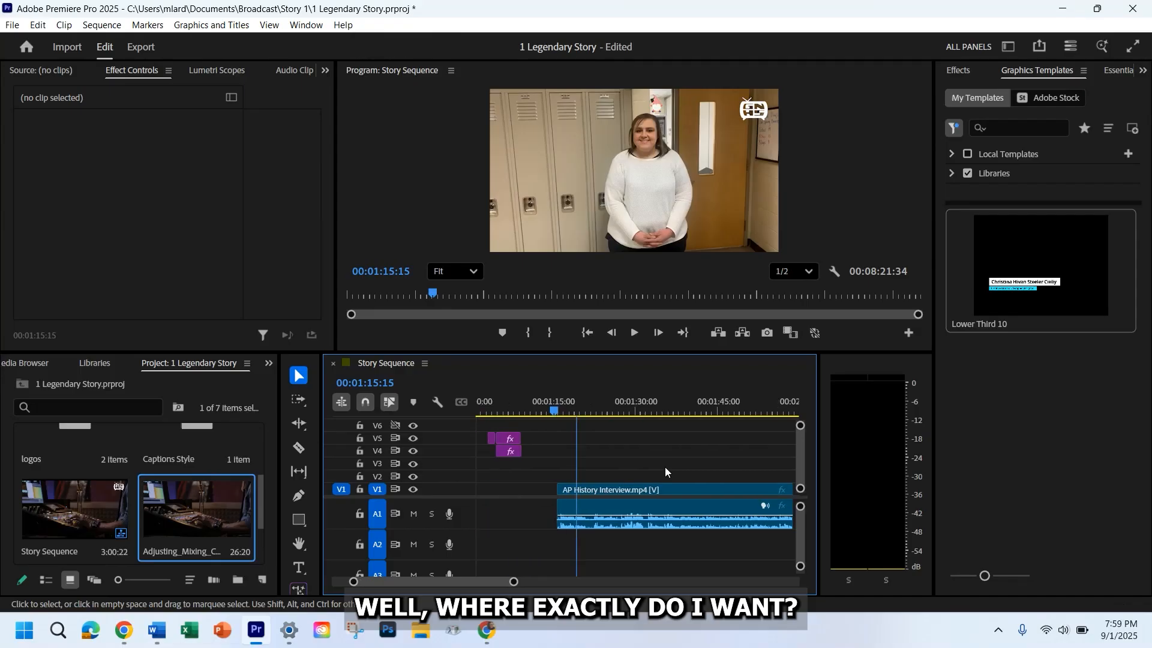
pyautogui.scroll(-5, 666, 472)
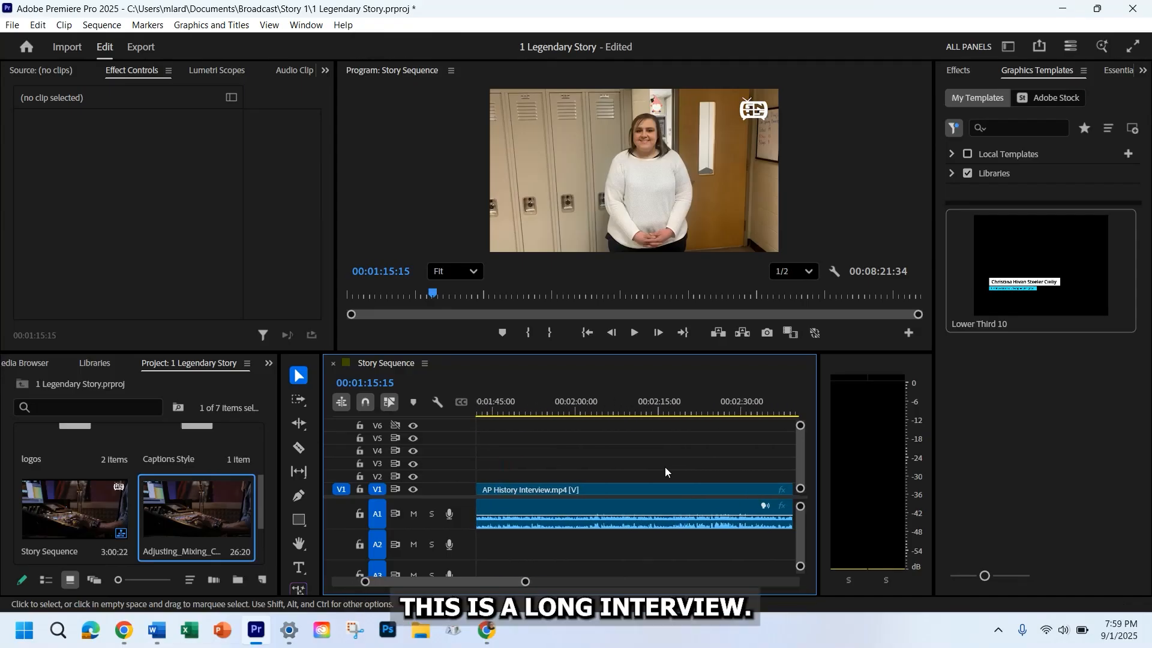
pyautogui.scroll(3, 665, 471)
pyautogui.scroll(-3, 666, 472)
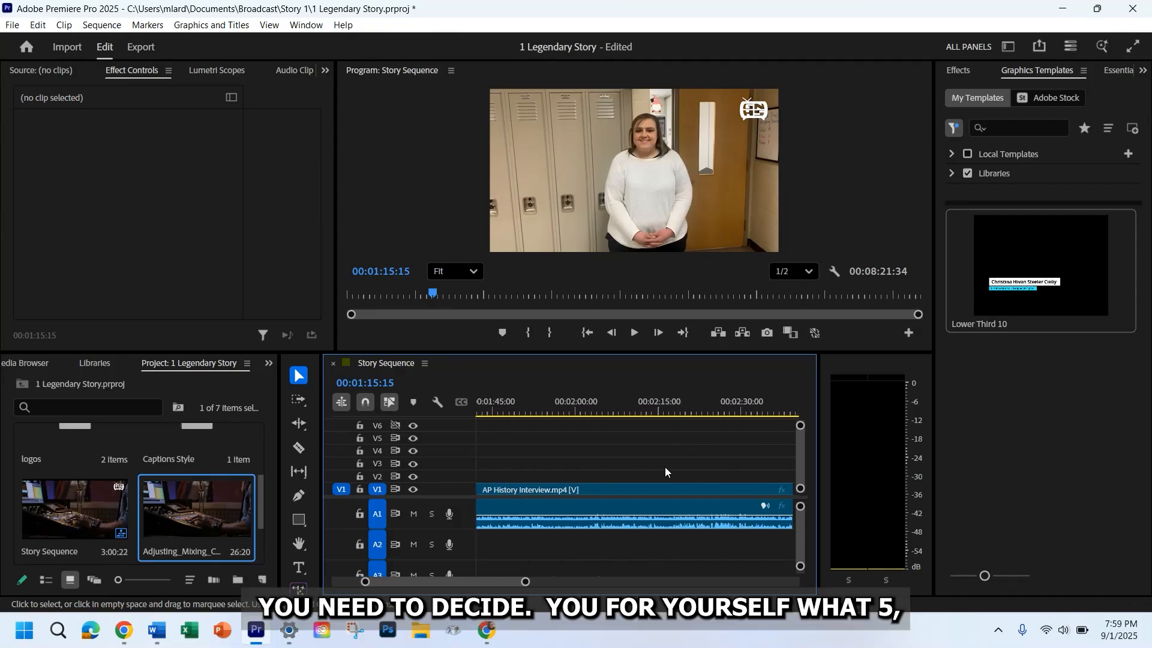
pyautogui.scroll(5, 665, 466)
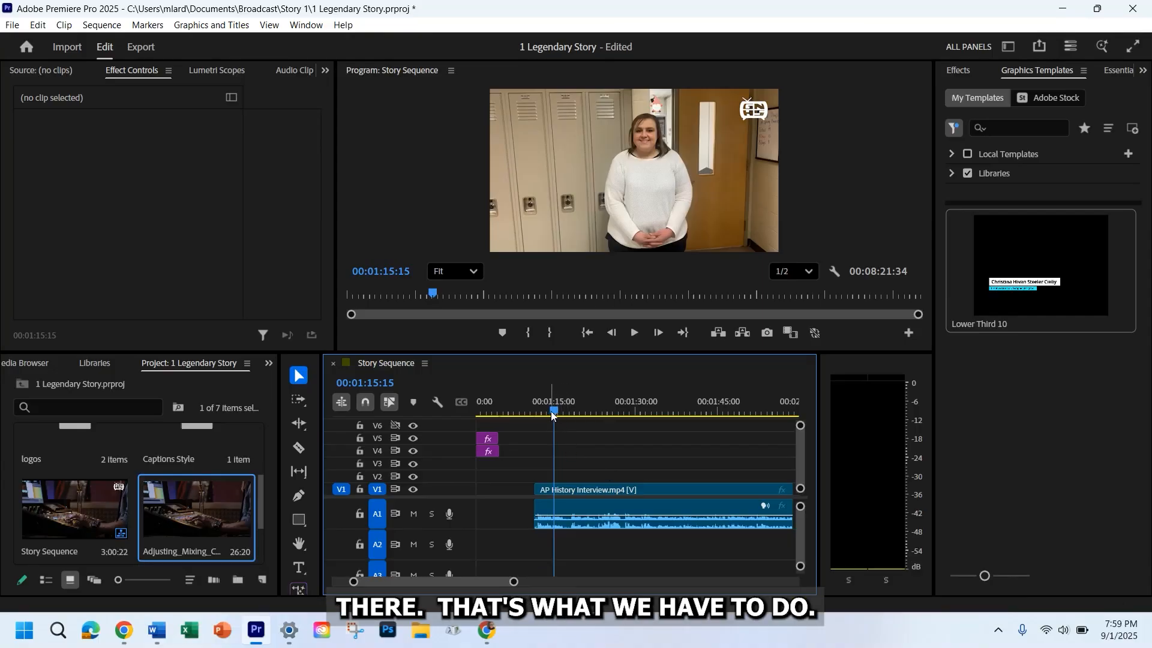
pyautogui.moveTo(555, 413); pyautogui.dragTo(567, 414)
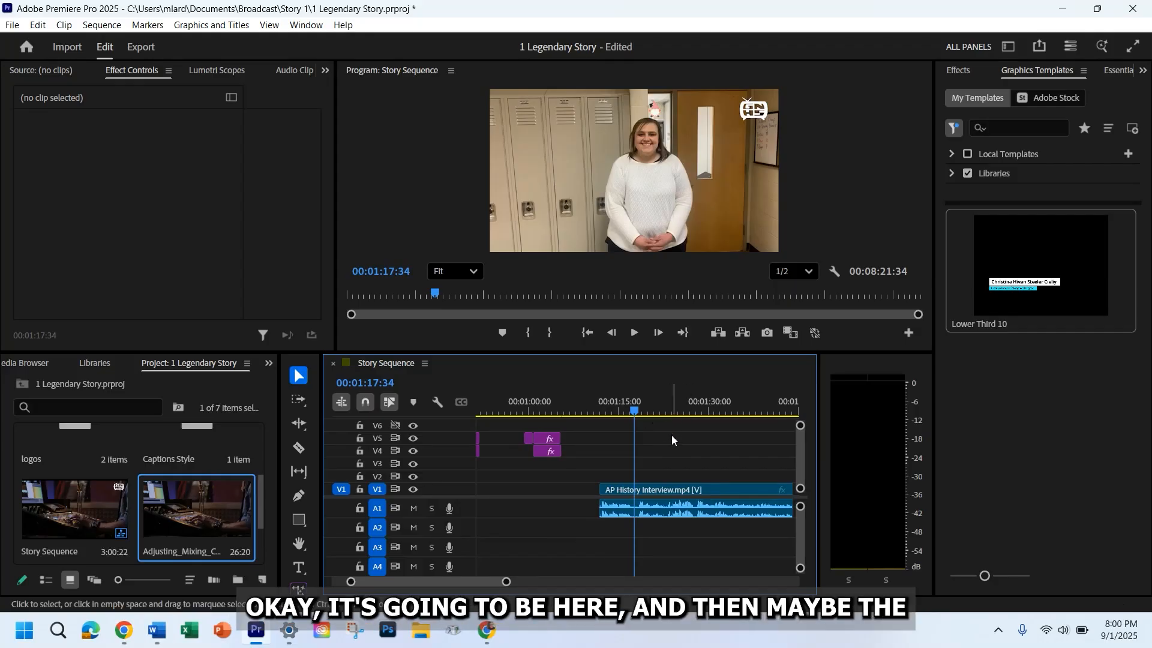
# Step: Look further along the interview and place the playhead at about 00:02:07:53 to preview a possible quote end
pyautogui.scroll(-5, 672, 439)
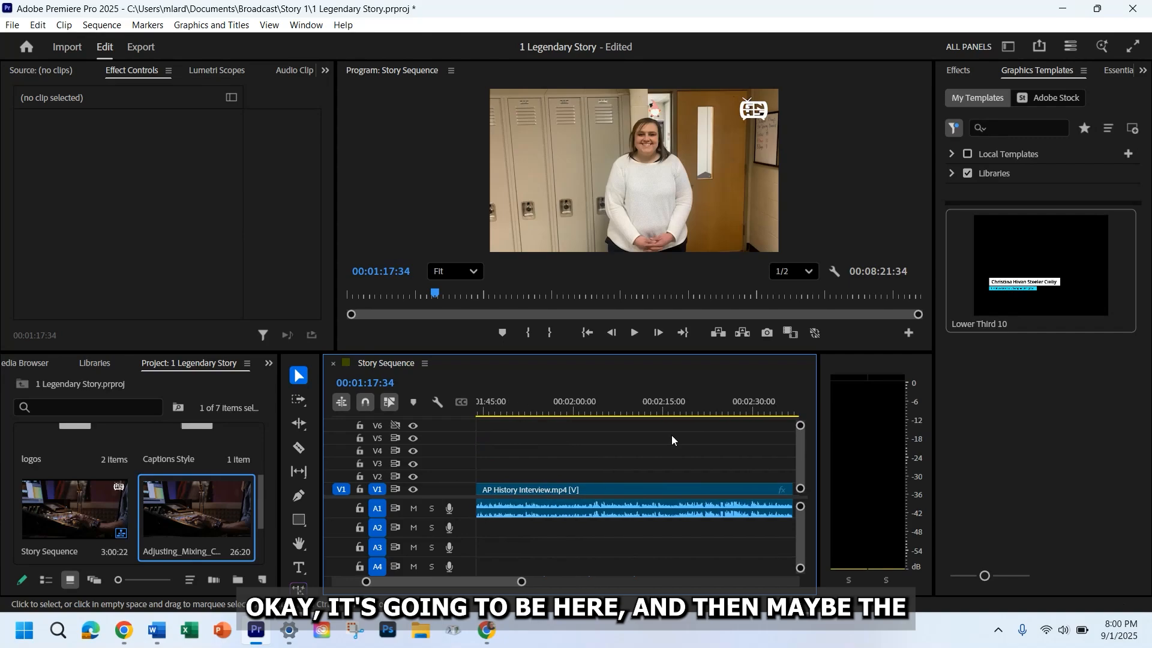
pyautogui.scroll(3, 671, 434)
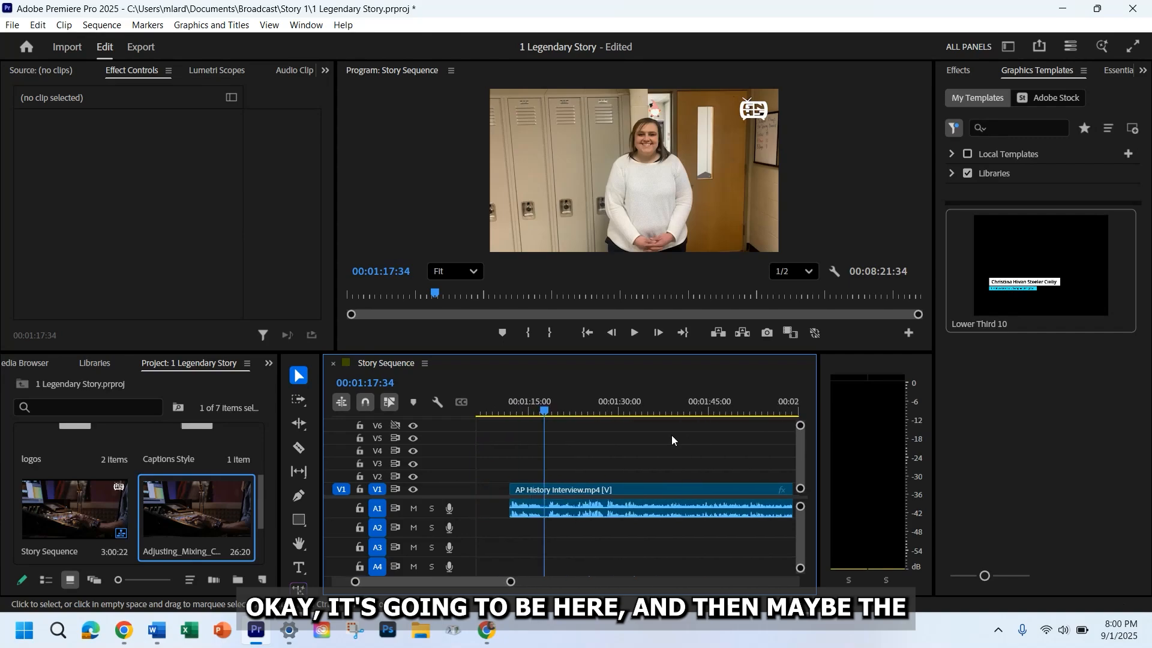
pyautogui.scroll(1, 671, 435)
pyautogui.scroll(-2, 671, 435)
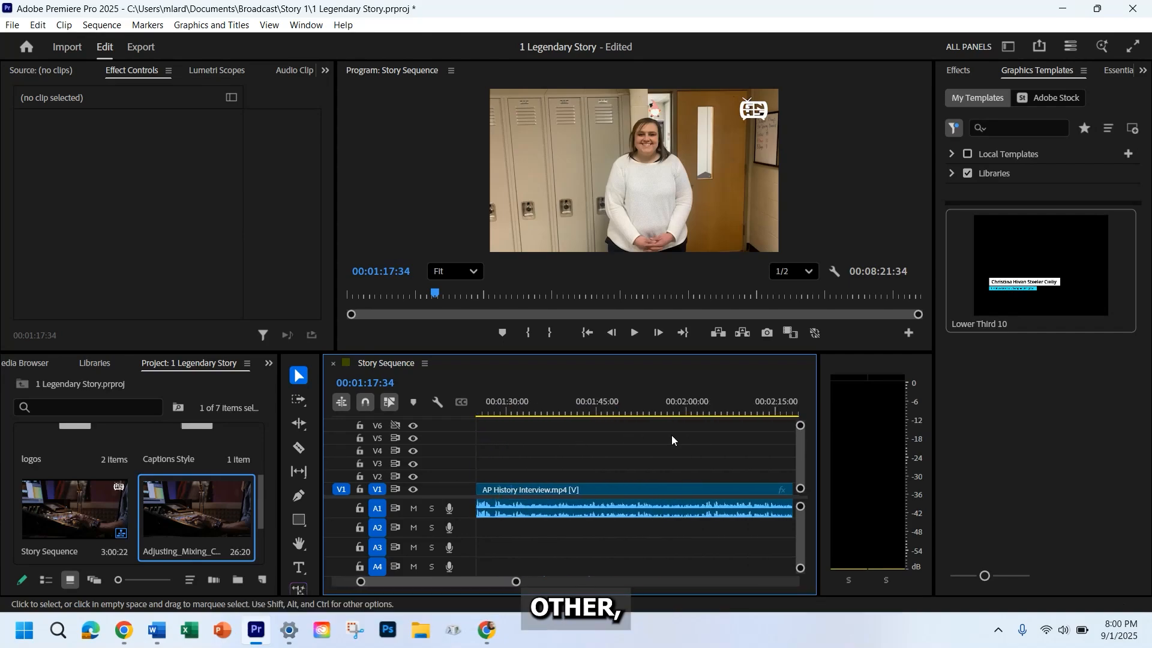
pyautogui.click(736, 401)
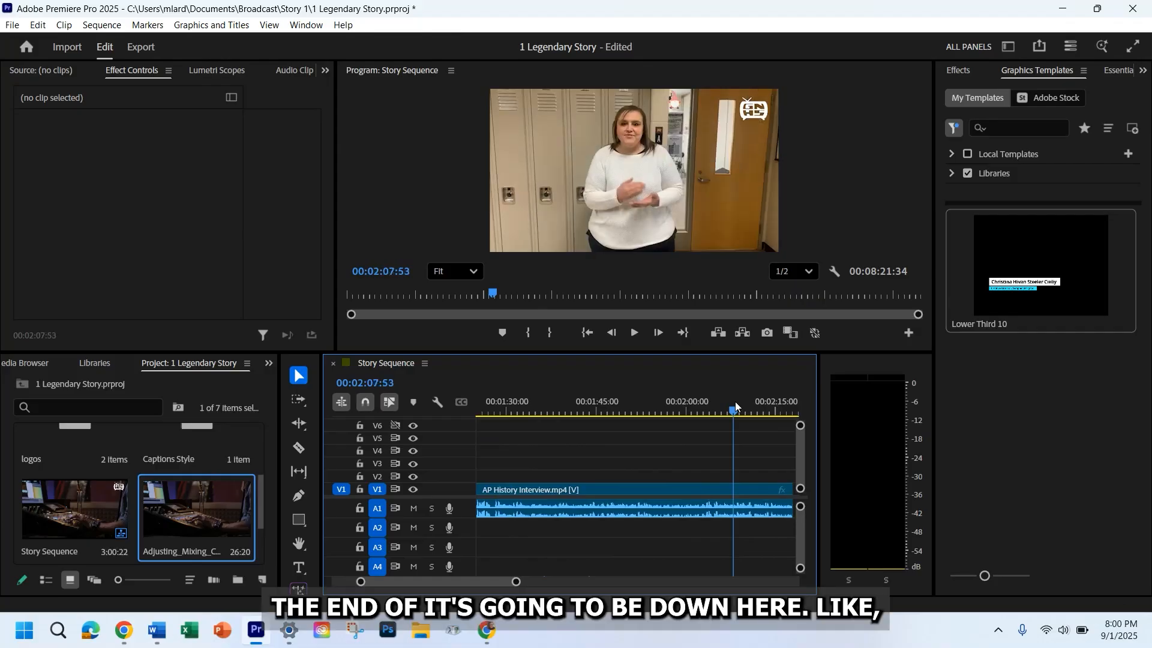
# Step: Mark an In point at about 00:01:18:12, near the start of the interview clip
pyautogui.scroll(4, 633, 443)
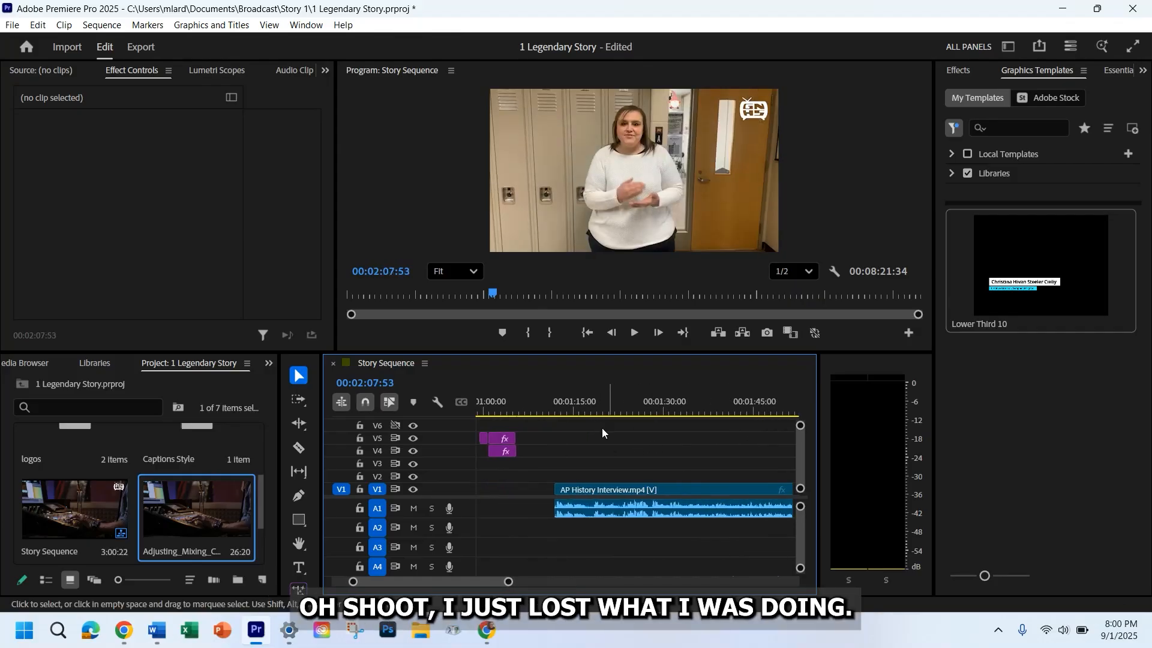
pyautogui.click(593, 410)
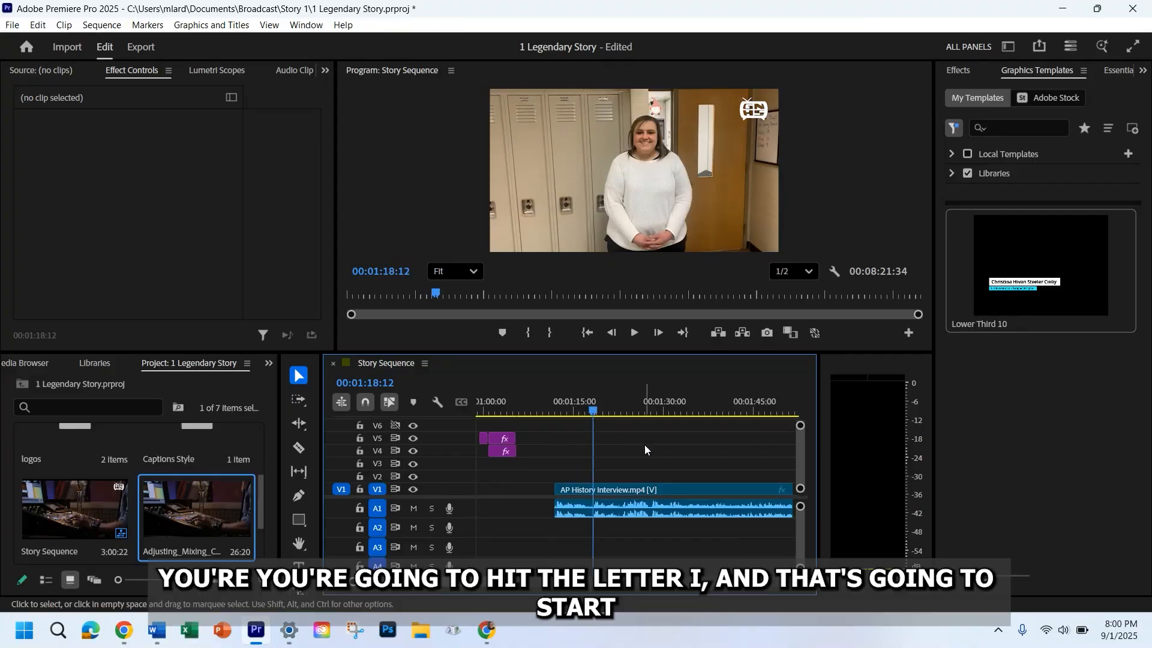
pyautogui.press('i')
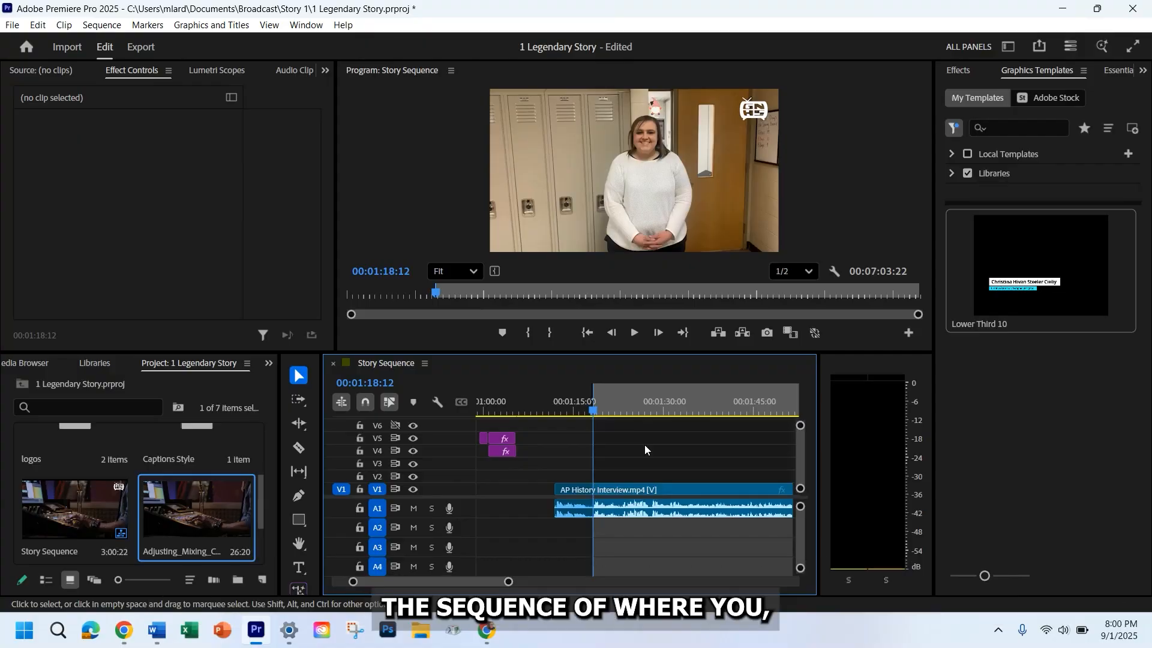
# Step: Mark an Out point at about 00:02:37:25 in the interview clip
pyautogui.scroll(-5, 645, 448)
pyautogui.scroll(-5, 645, 445)
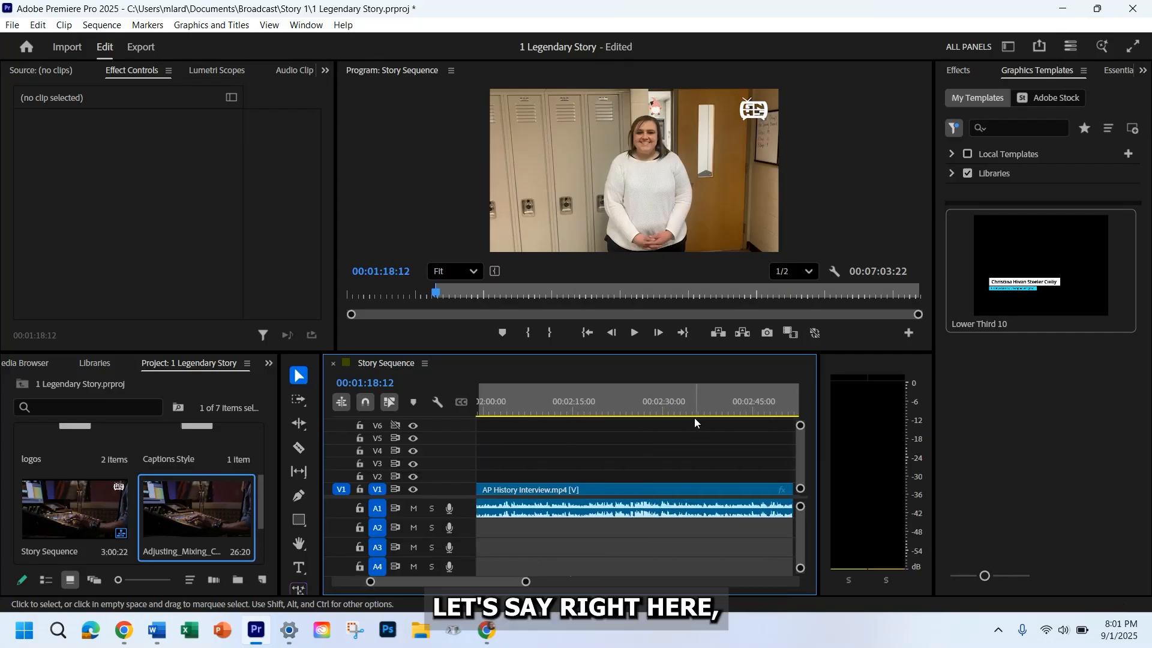
pyautogui.click(708, 401)
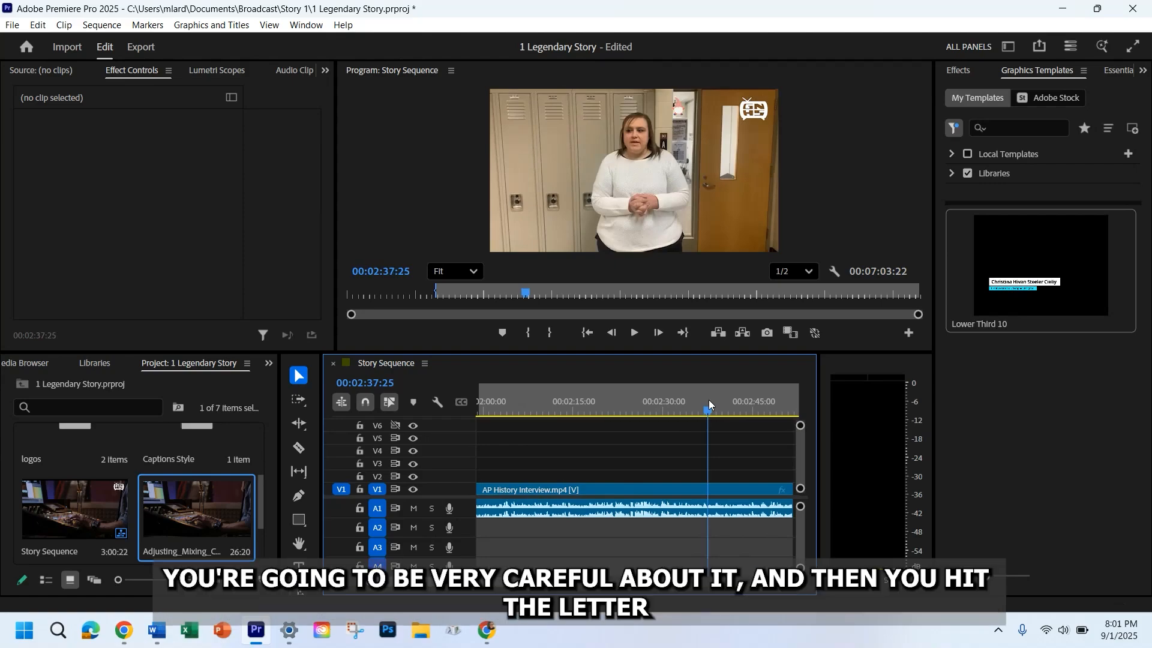
pyautogui.press('o')
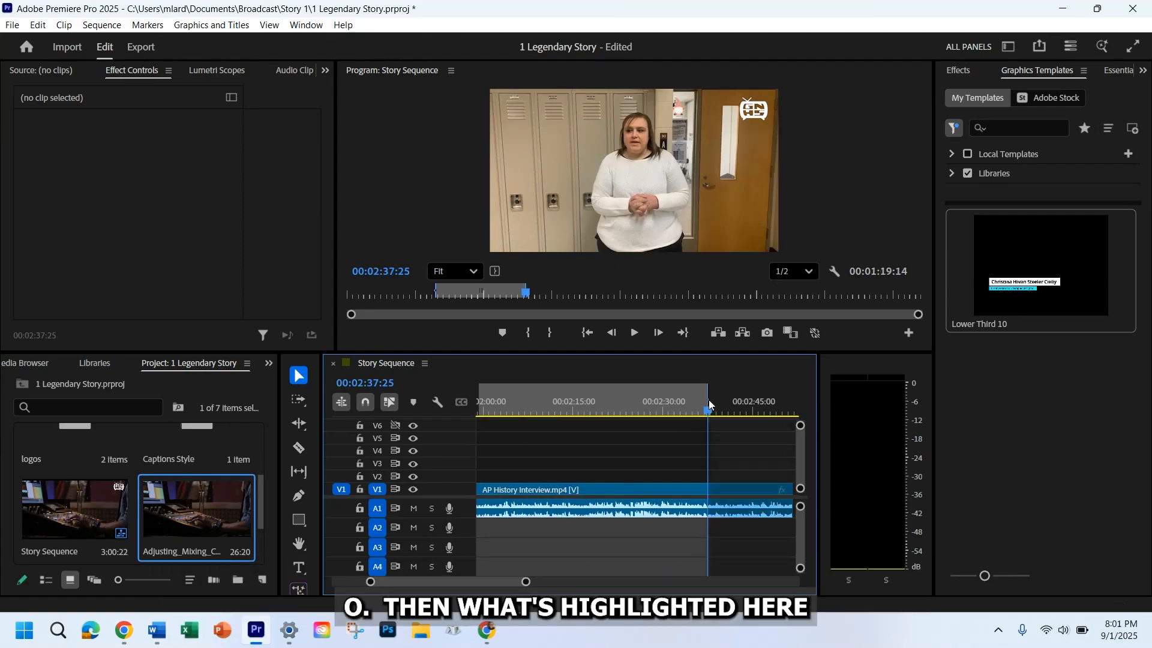
# Step: Split the interview clip at about 00:01:17:49, just before the In point, and delete the leading piece
pyautogui.scroll(5, 708, 400)
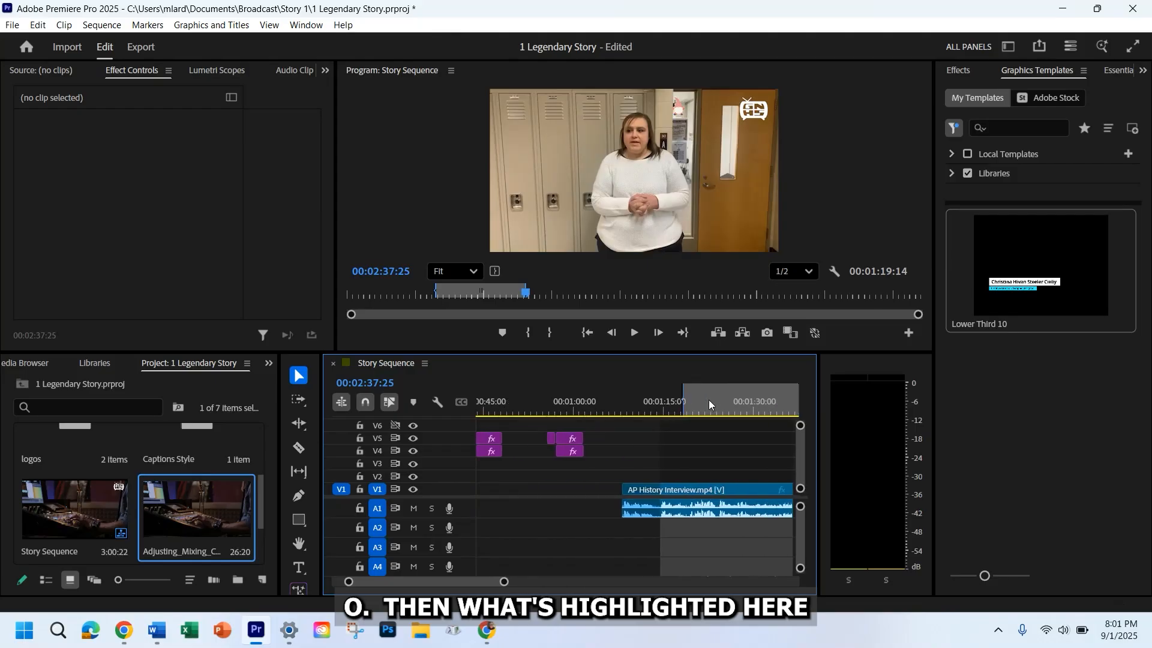
pyautogui.scroll(2, 708, 400)
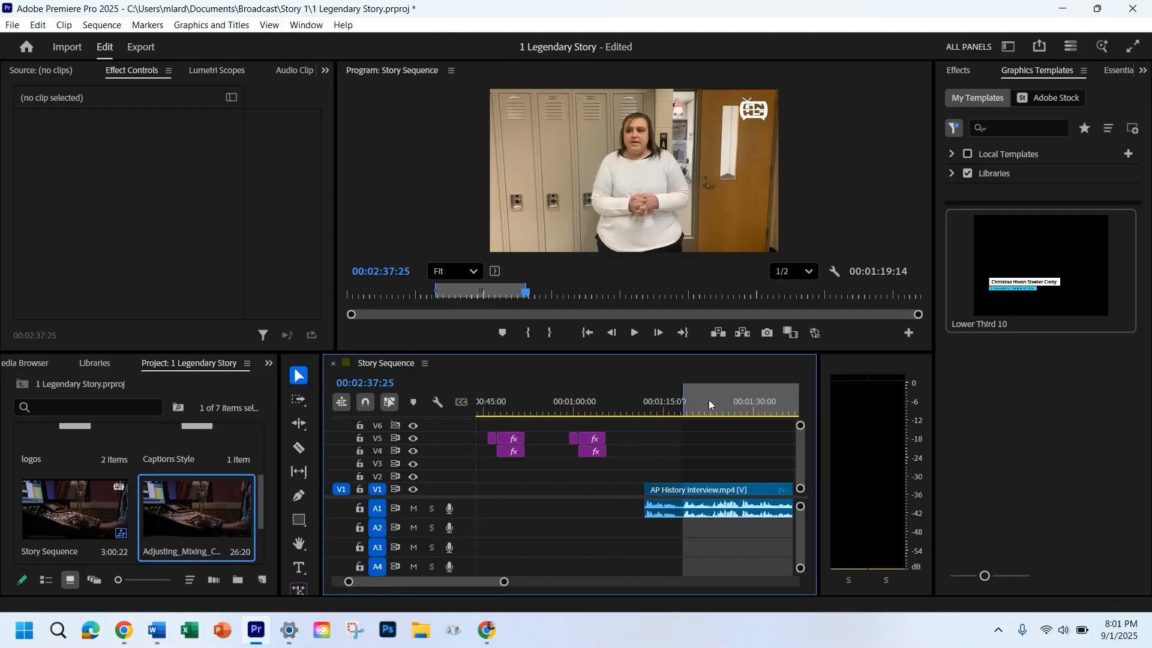
pyautogui.scroll(-2, 708, 400)
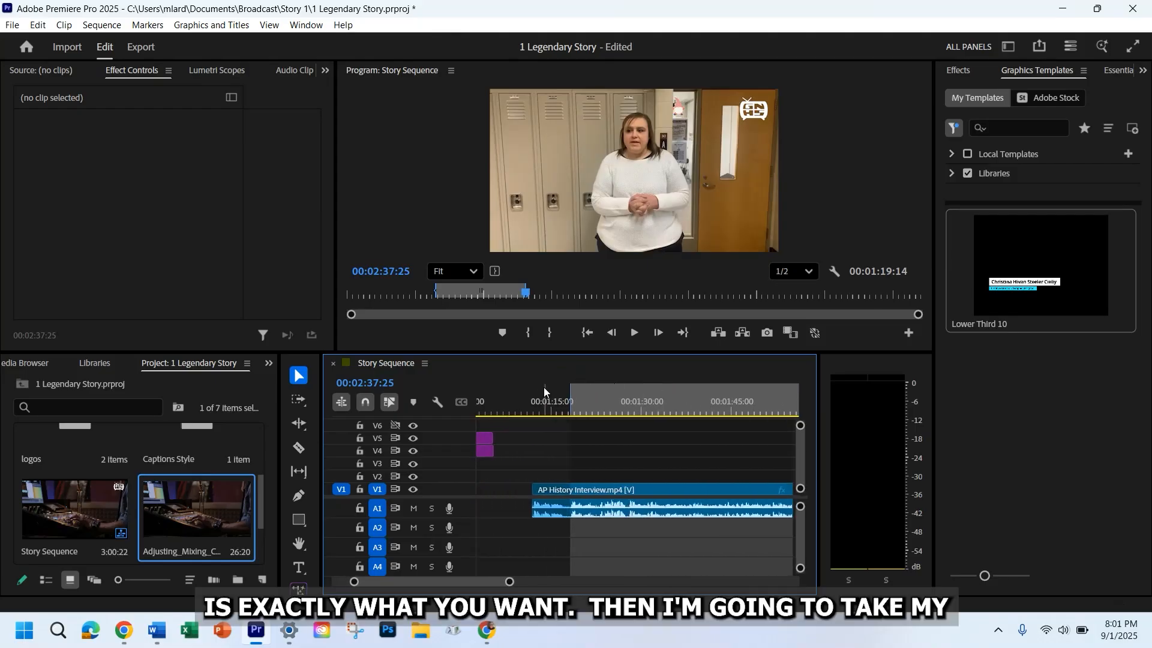
pyautogui.moveTo(539, 396); pyautogui.dragTo(567, 415)
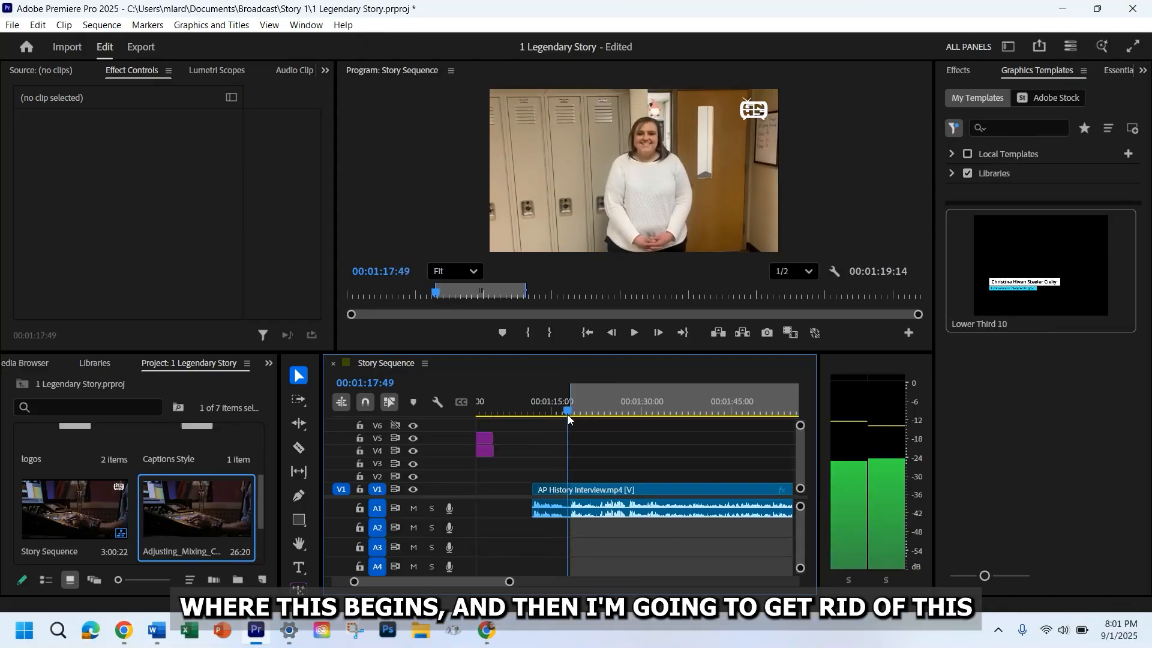
pyautogui.click(540, 509)
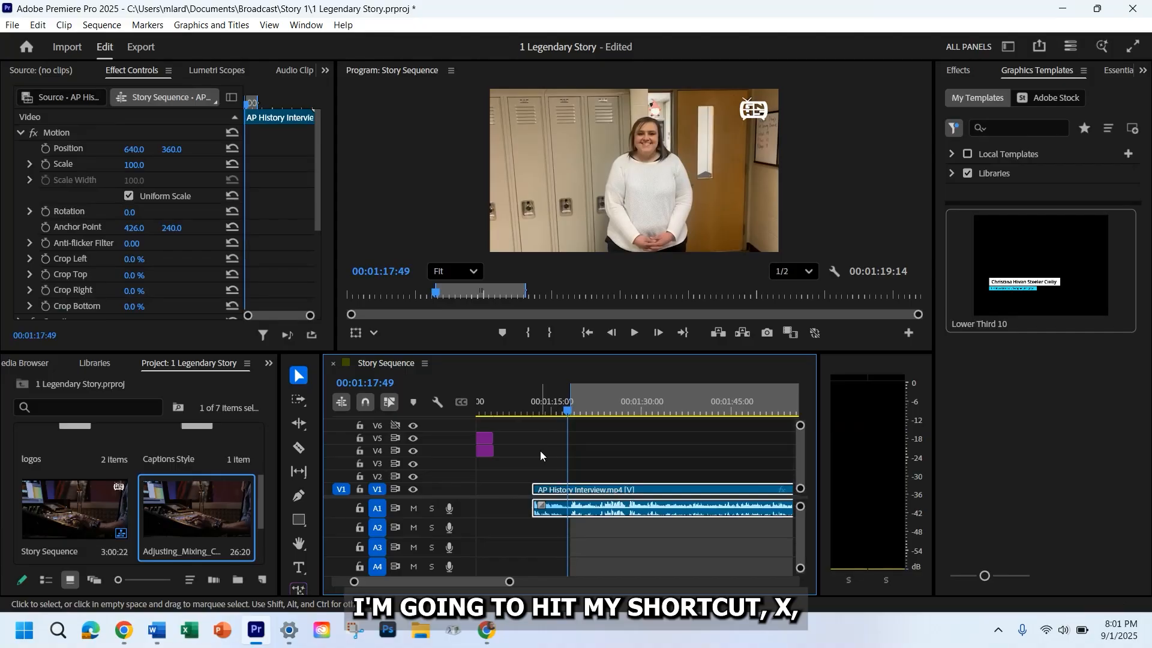
pyautogui.press('x')
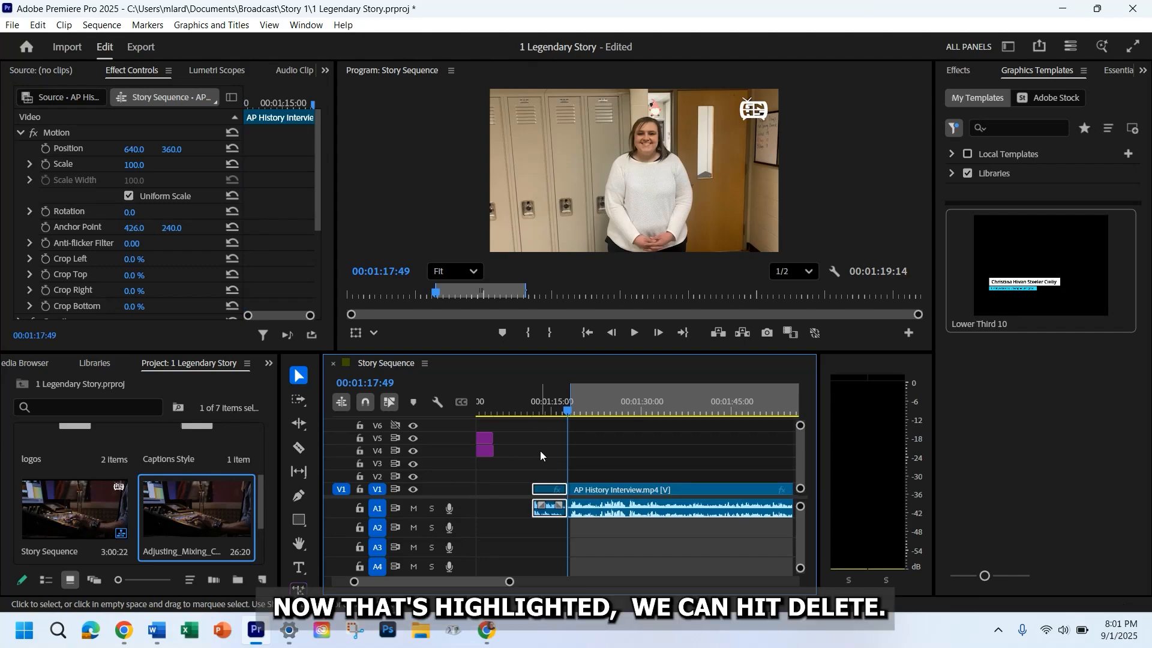
pyautogui.press('Delete')
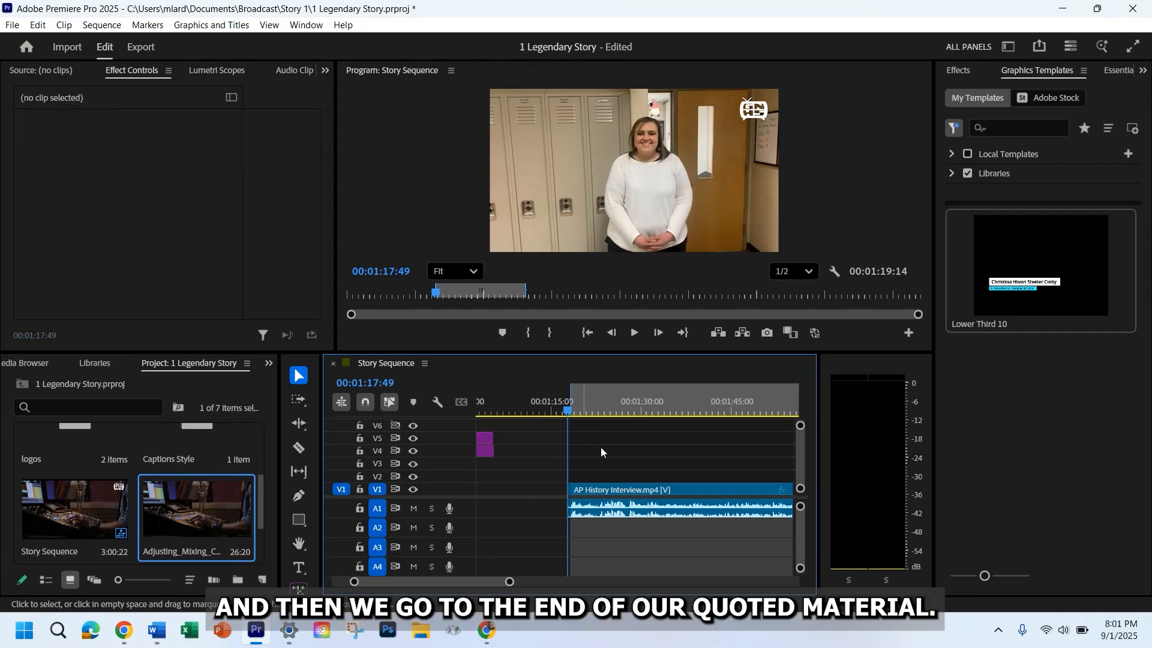
# Step: Place the playhead at the Out point, about 00:02:37:32, and select the interview clip
pyautogui.scroll(-5, 682, 459)
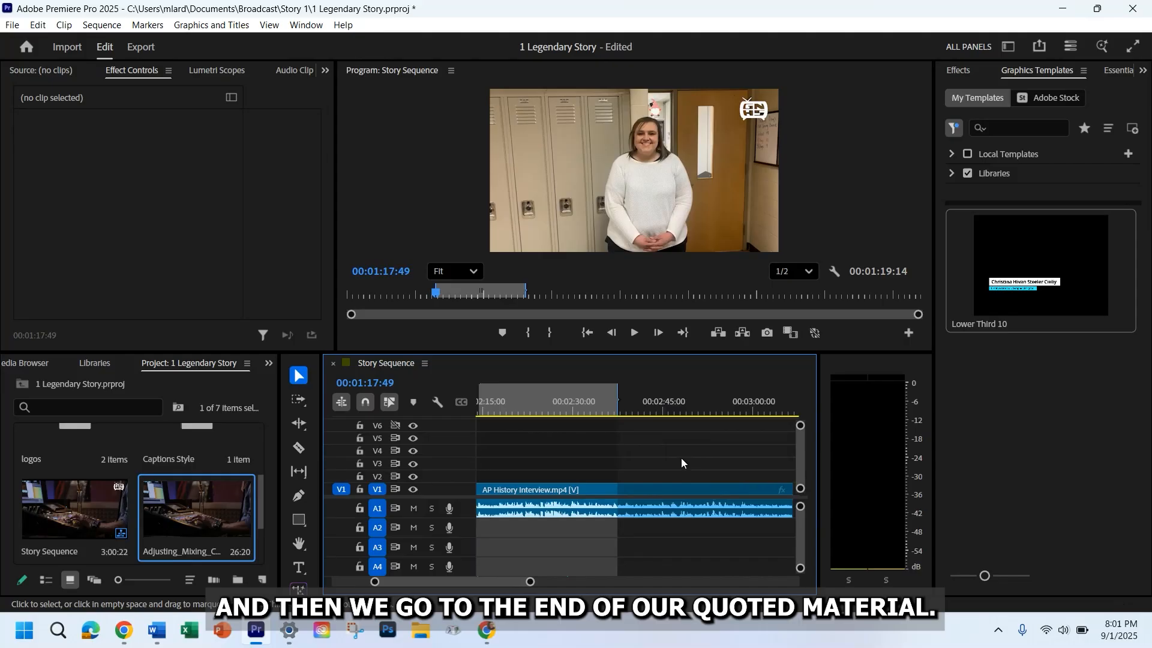
pyautogui.moveTo(642, 397); pyautogui.dragTo(620, 408)
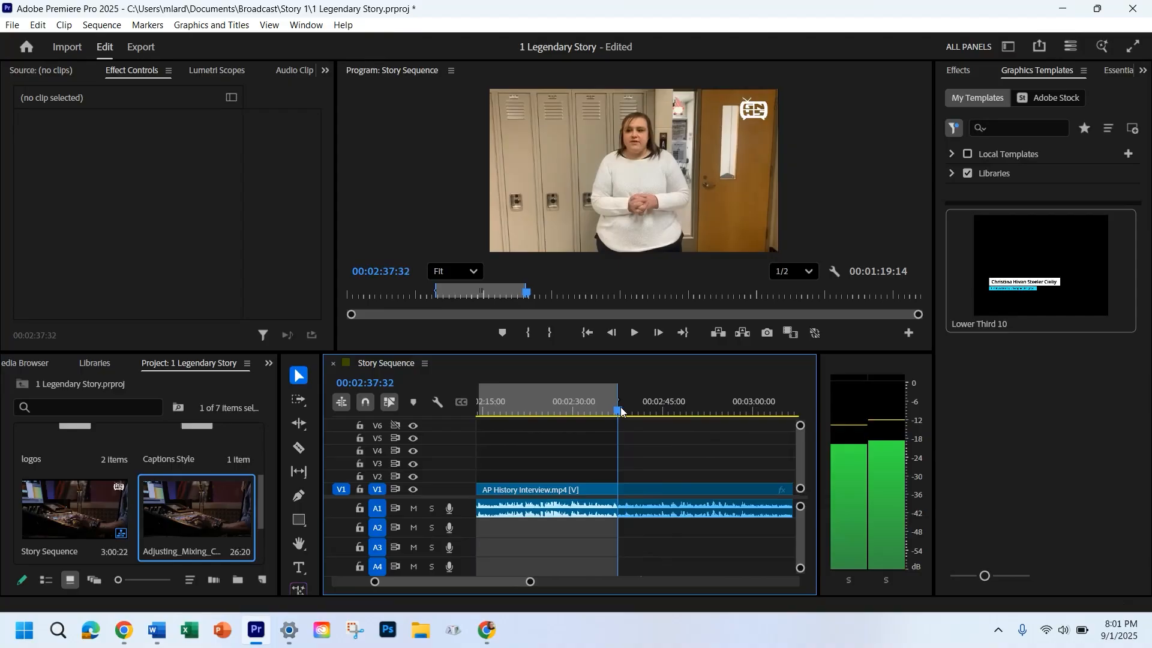
pyautogui.click(660, 490)
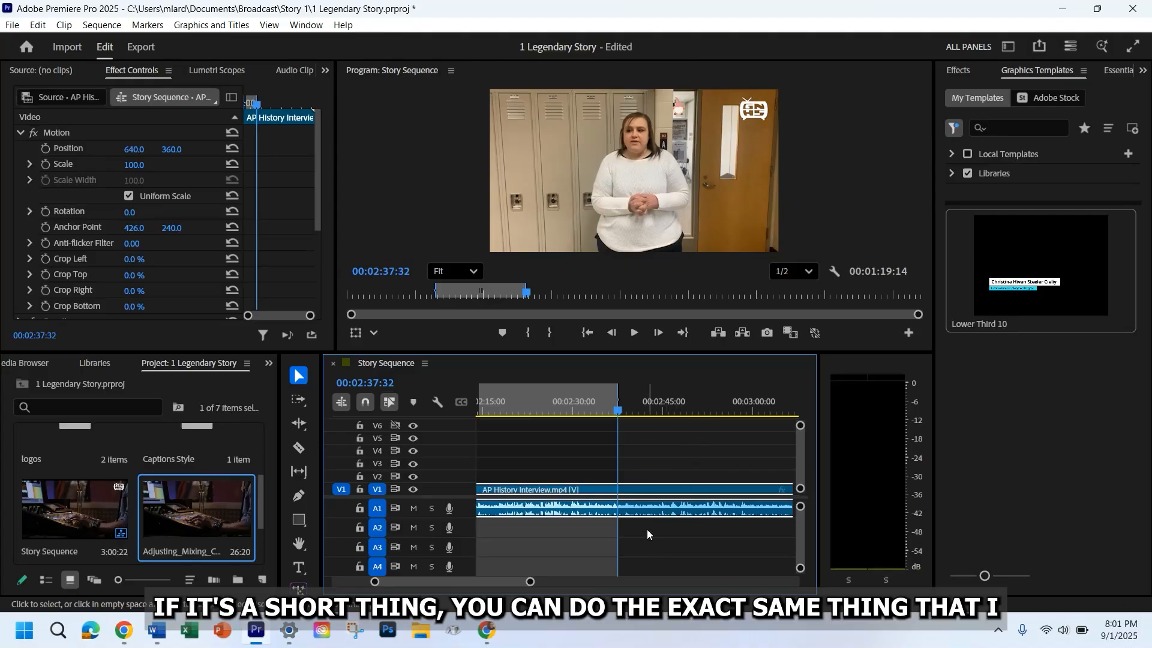
# Step: Try splitting the interview clip at the playhead and selecting the piece after it, and undo the split
pyautogui.scroll(5, 646, 541)
pyautogui.scroll(-10, 647, 541)
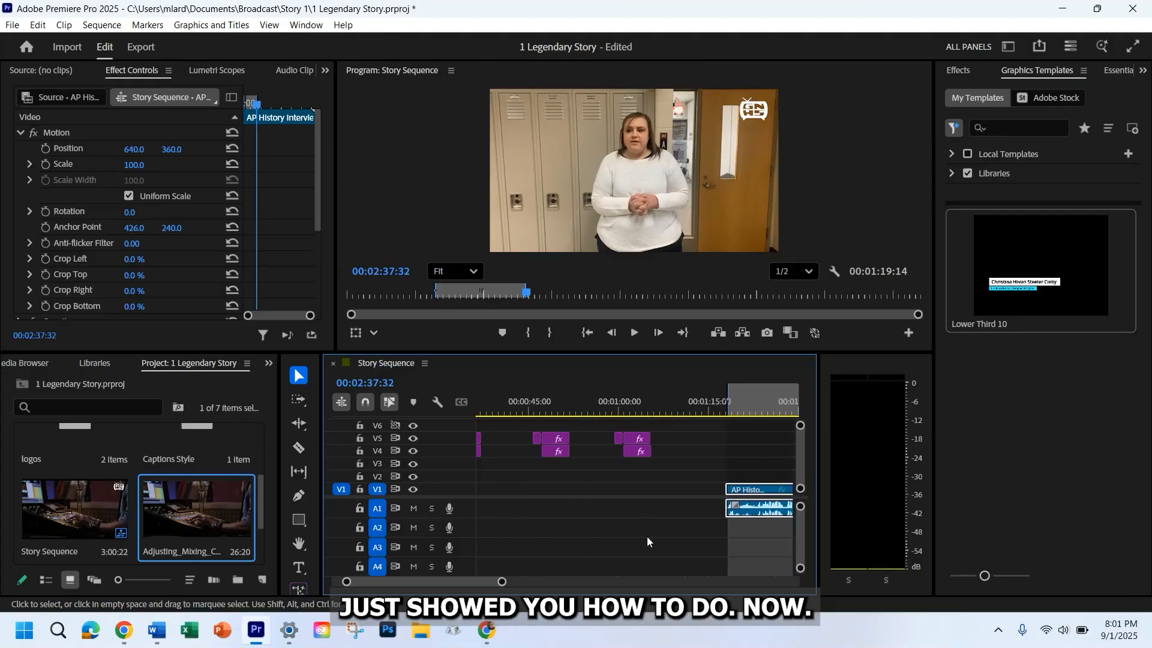
pyautogui.scroll(6, 647, 537)
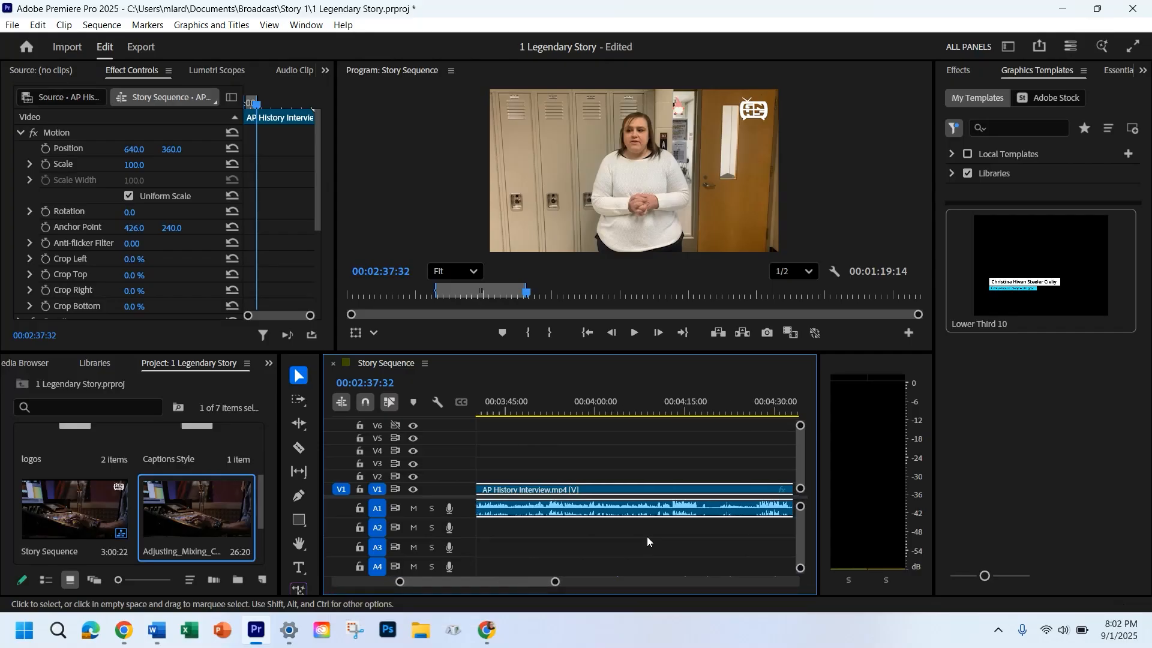
pyautogui.scroll(-2, 648, 541)
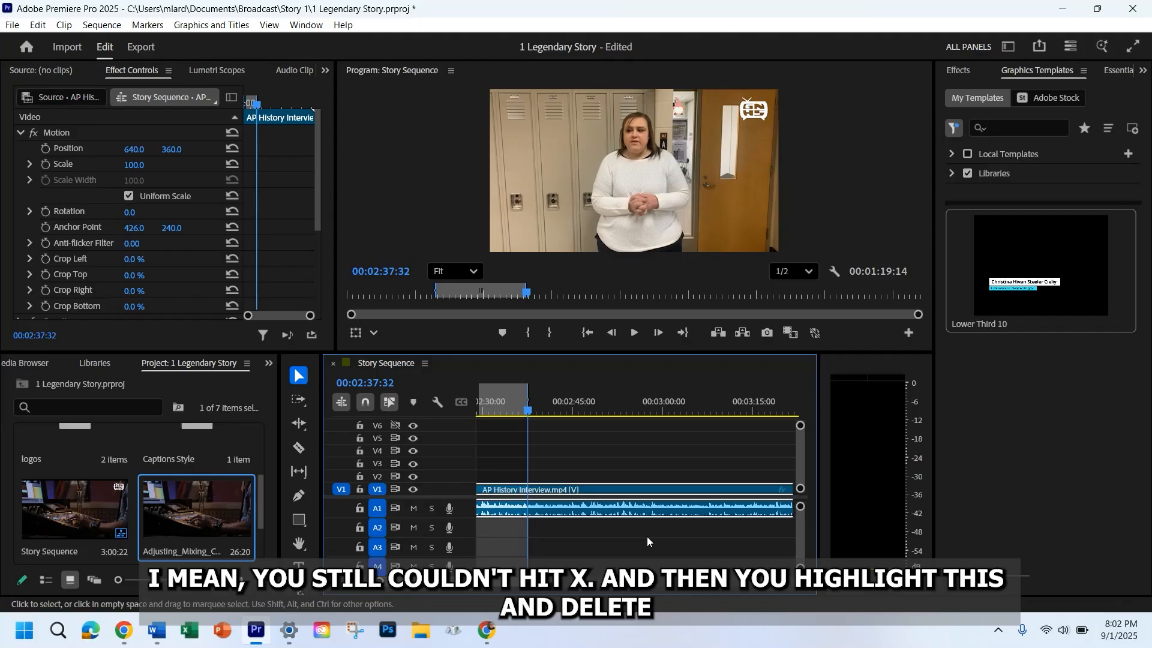
pyautogui.hotkey('ctrl', 'k')
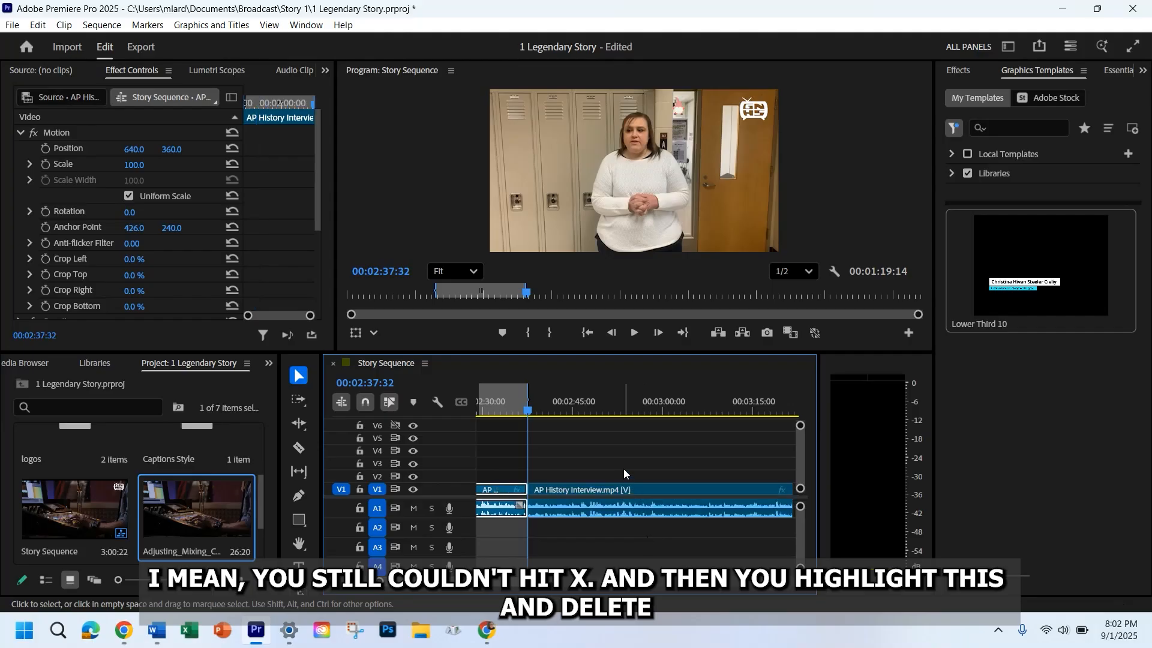
pyautogui.click(624, 489)
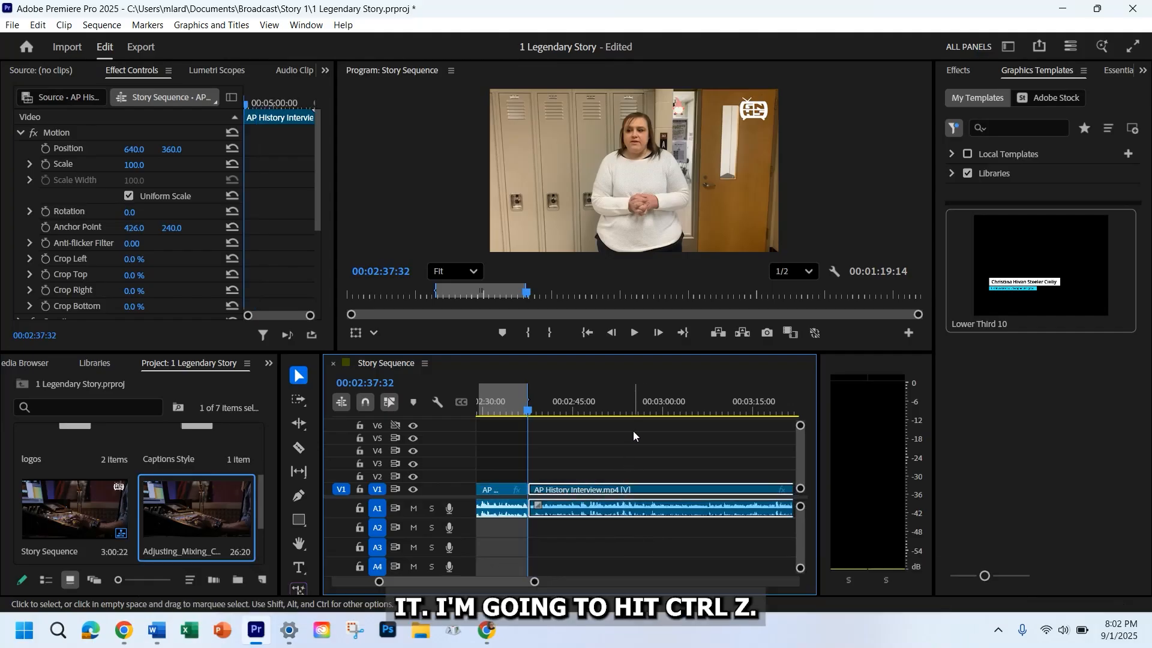
pyautogui.hotkey('ctrl', 'z')
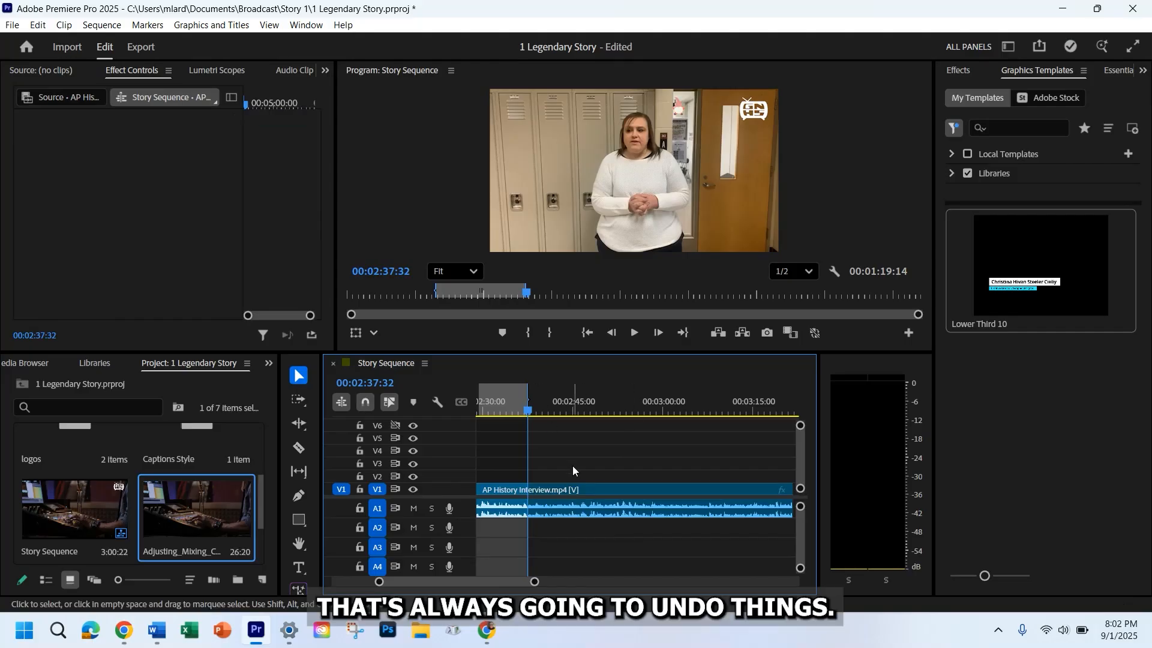
# Step: Select the interview clip and trim away everything after the playhead at 00:02:37:32
pyautogui.click(575, 510)
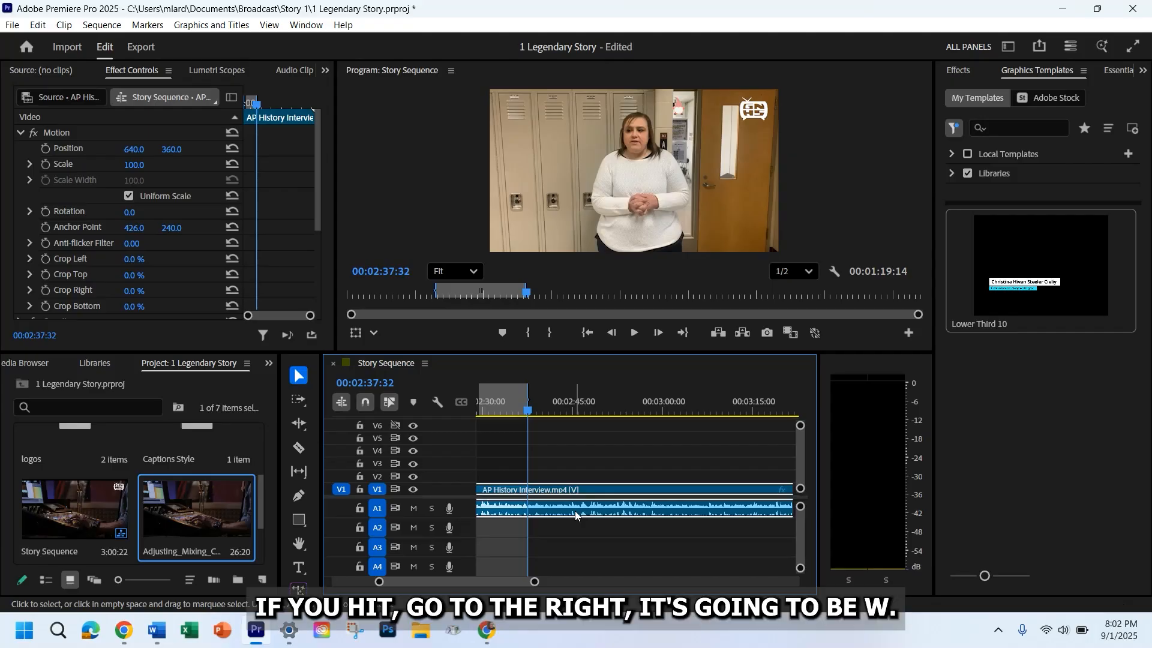
pyautogui.press('w')
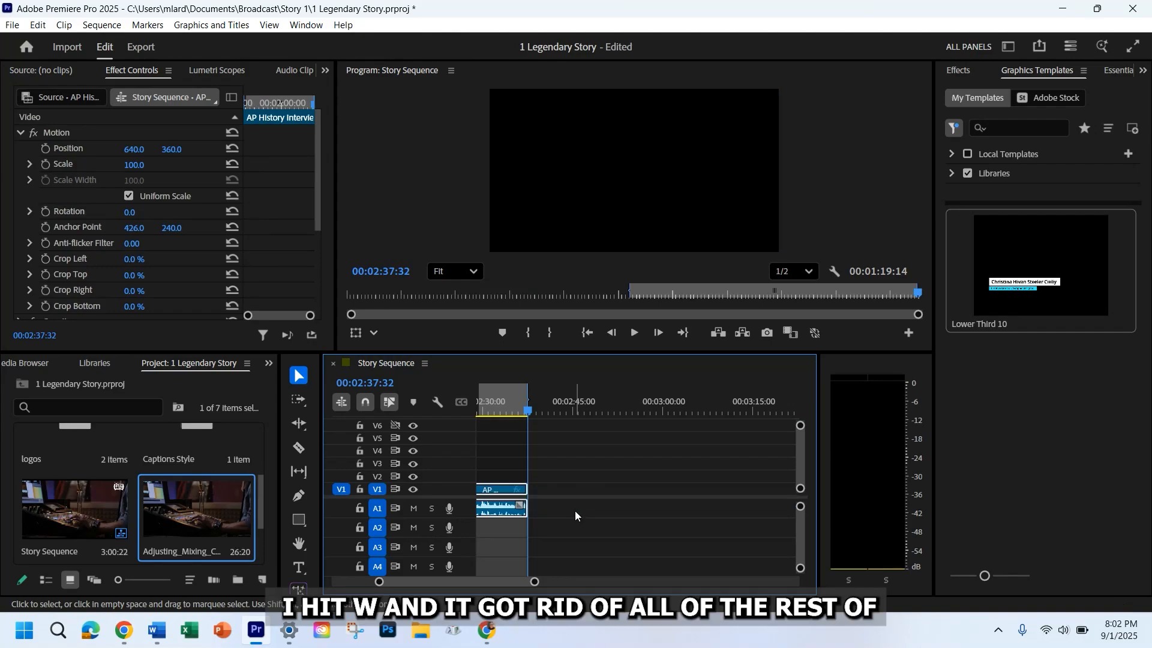
pyautogui.scroll(10, 575, 509)
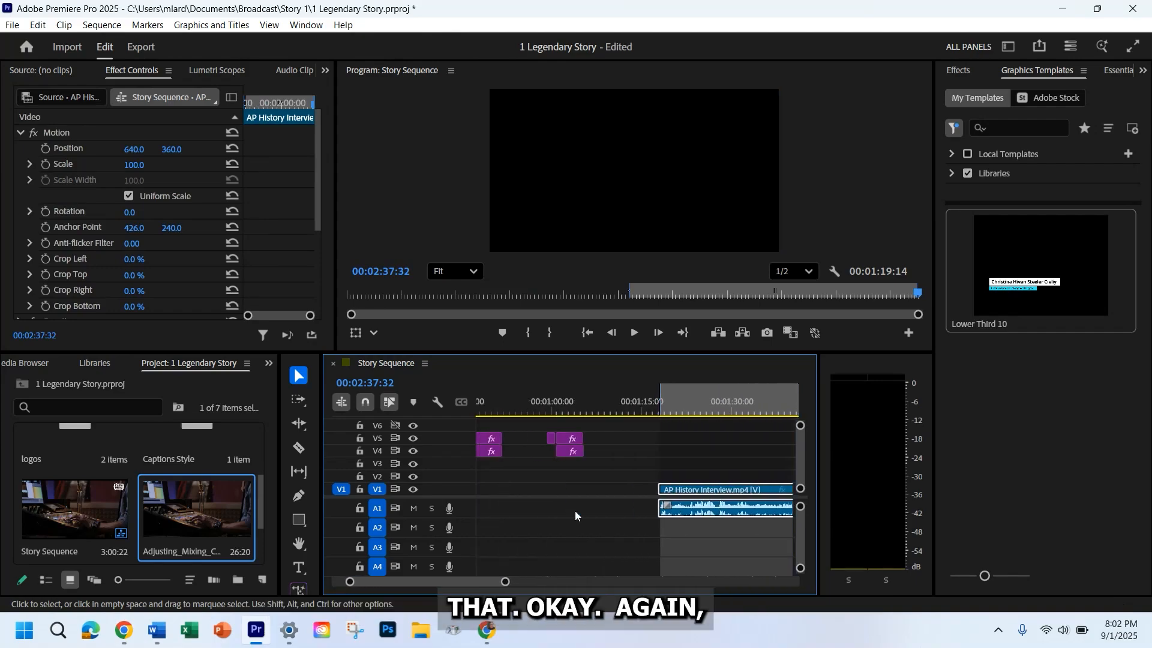
pyautogui.scroll(-3, 575, 510)
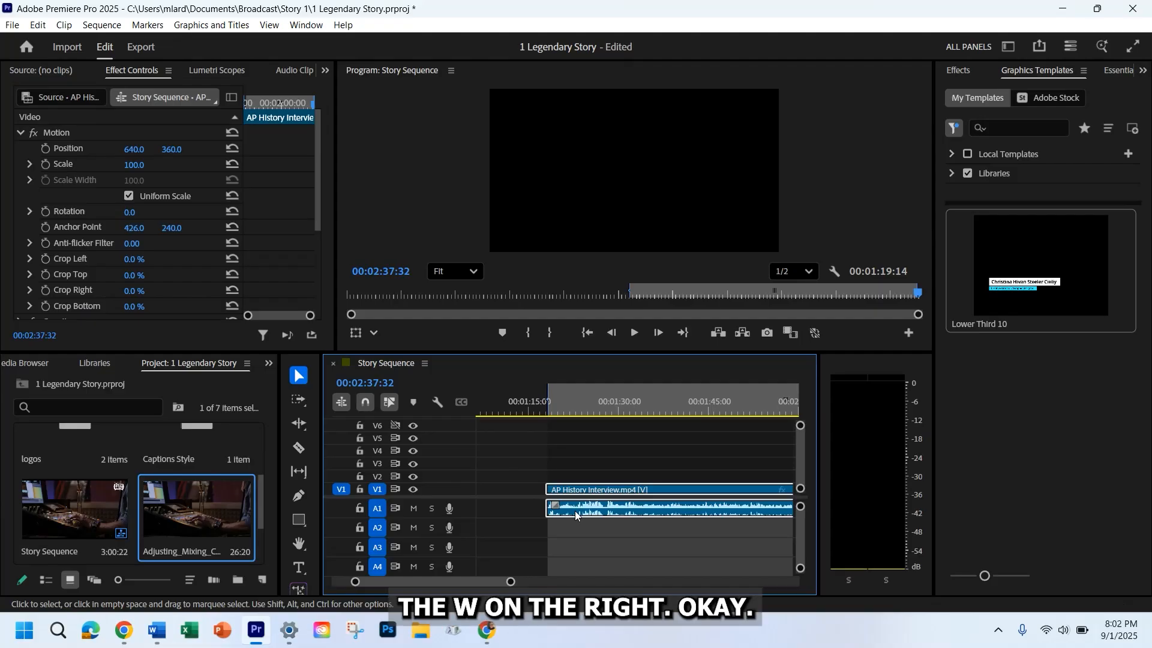
pyautogui.scroll(-3, 574, 510)
pyautogui.scroll(2, 575, 510)
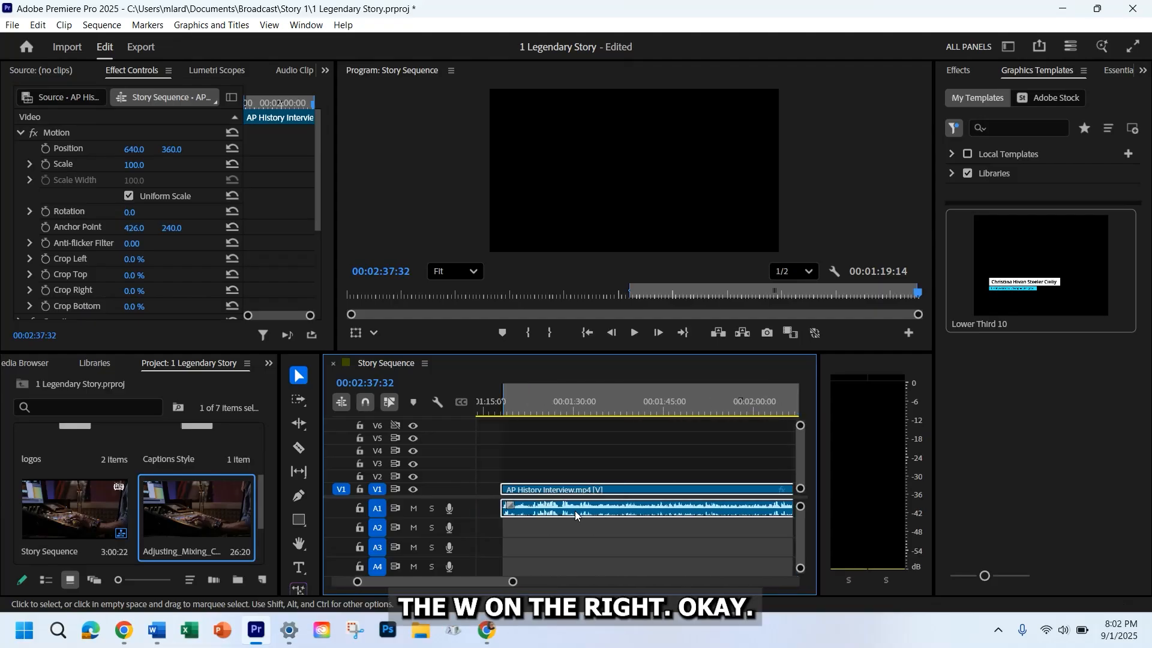
pyautogui.scroll(-1, 575, 510)
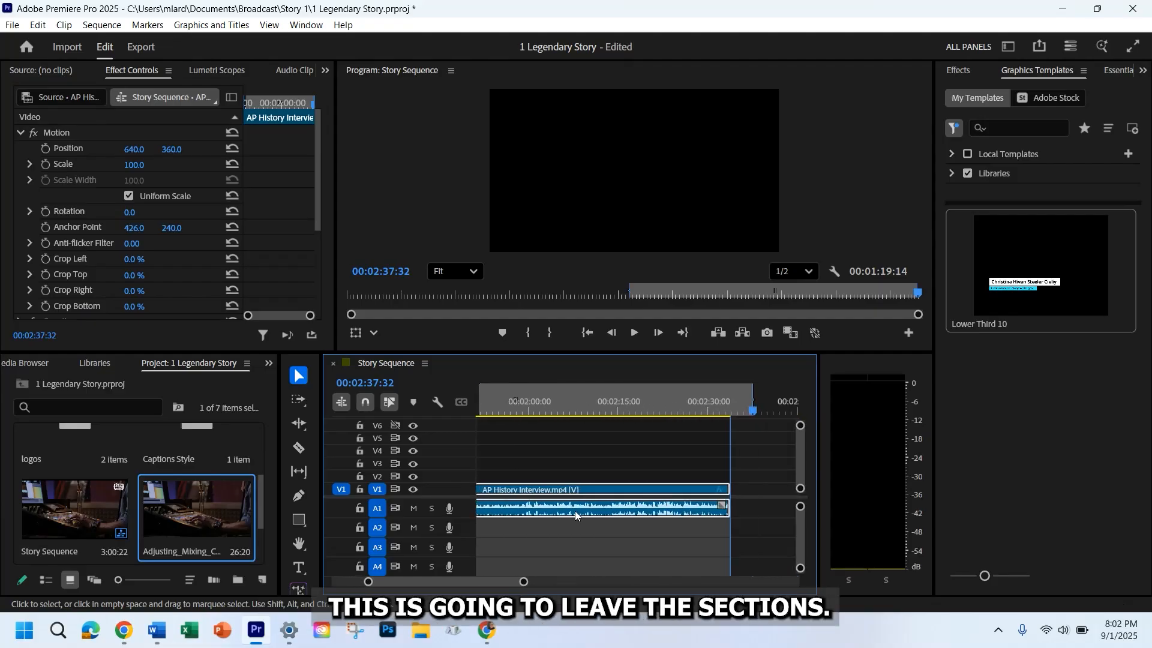
pyautogui.scroll(3, 575, 510)
pyautogui.scroll(-2, 575, 510)
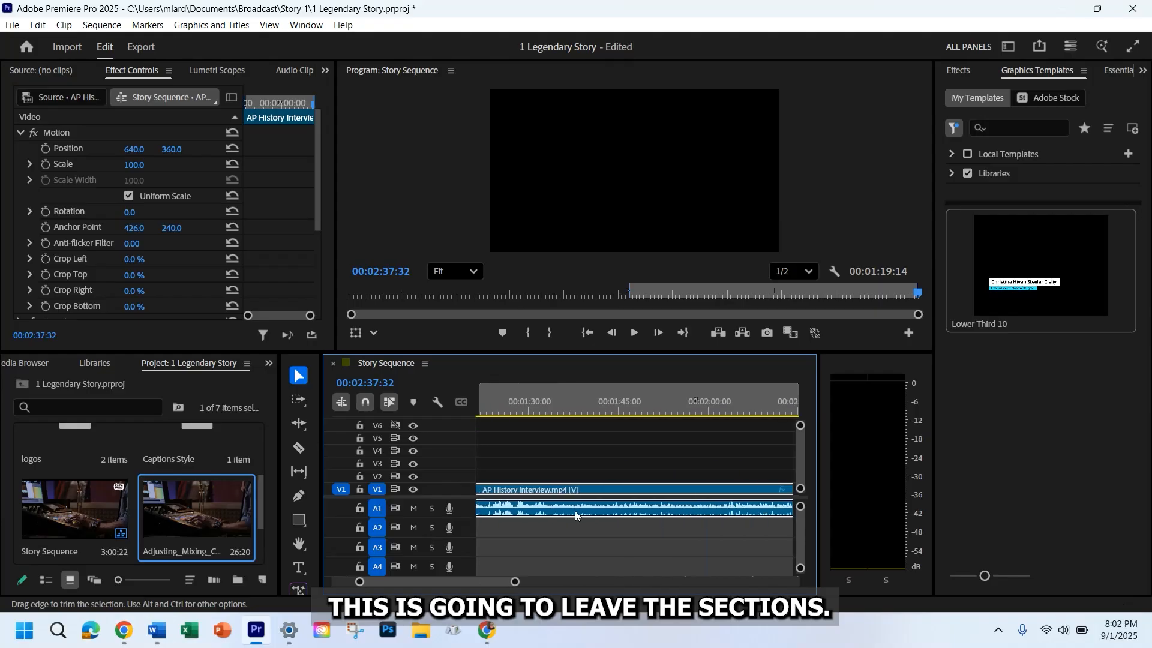
pyautogui.click(574, 559)
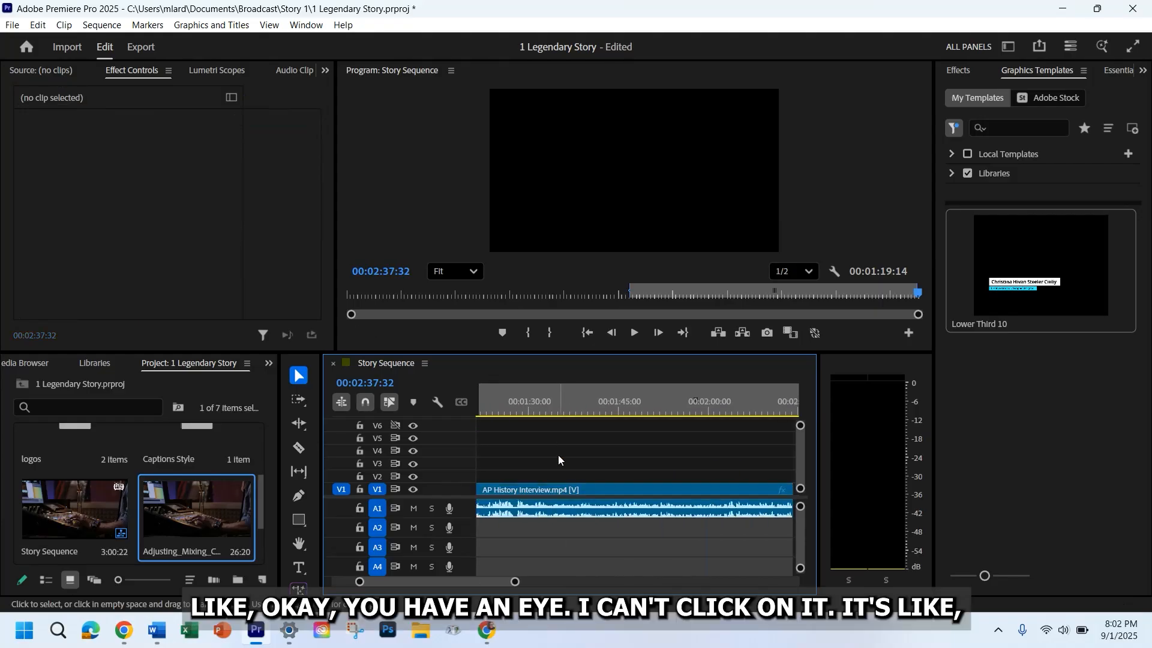
# Step: Move the playhead to the interview clip's start at 00:01:17:57 and mark an Out point there
pyautogui.scroll(2, 558, 455)
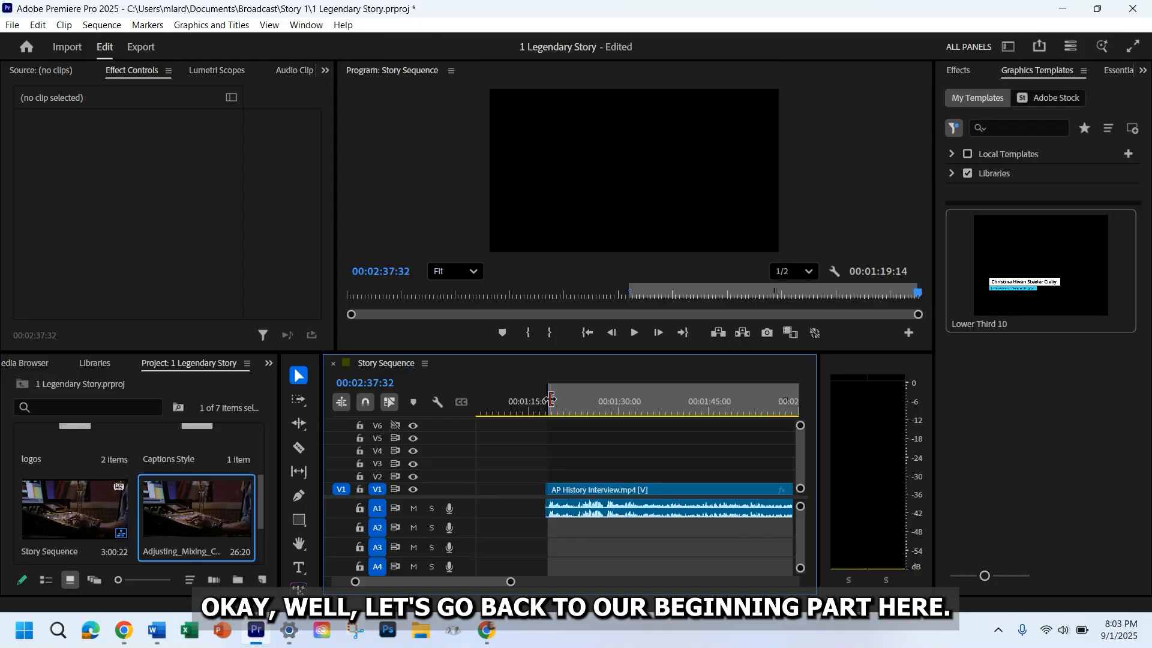
pyautogui.moveTo(531, 401); pyautogui.dragTo(548, 402)
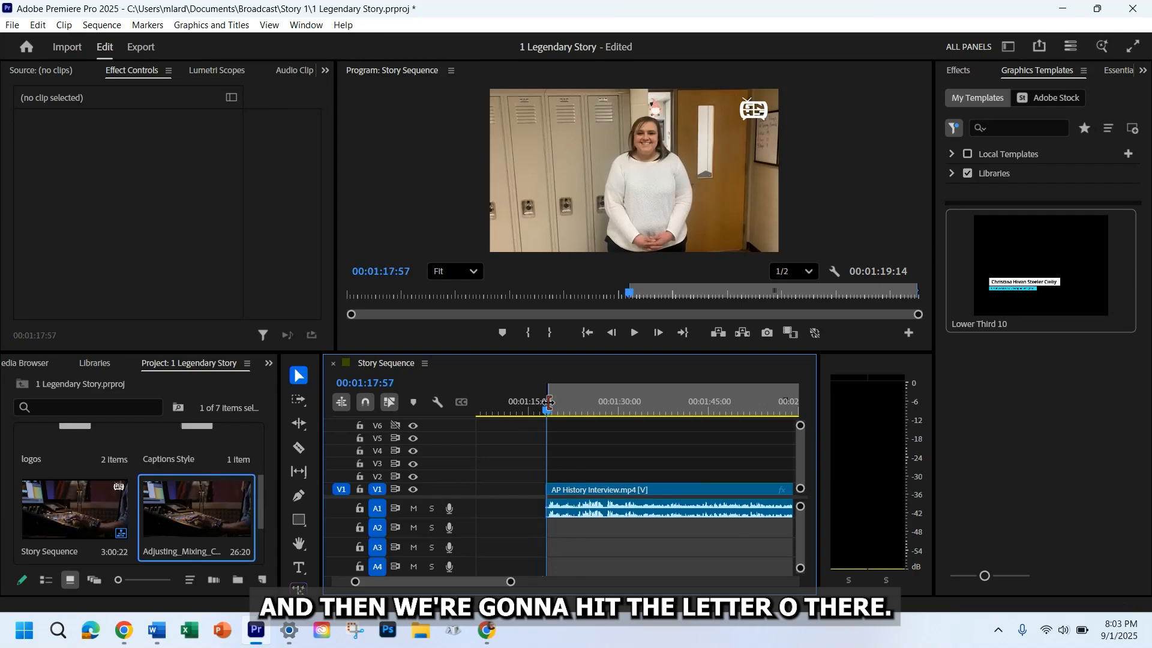
pyautogui.press('o')
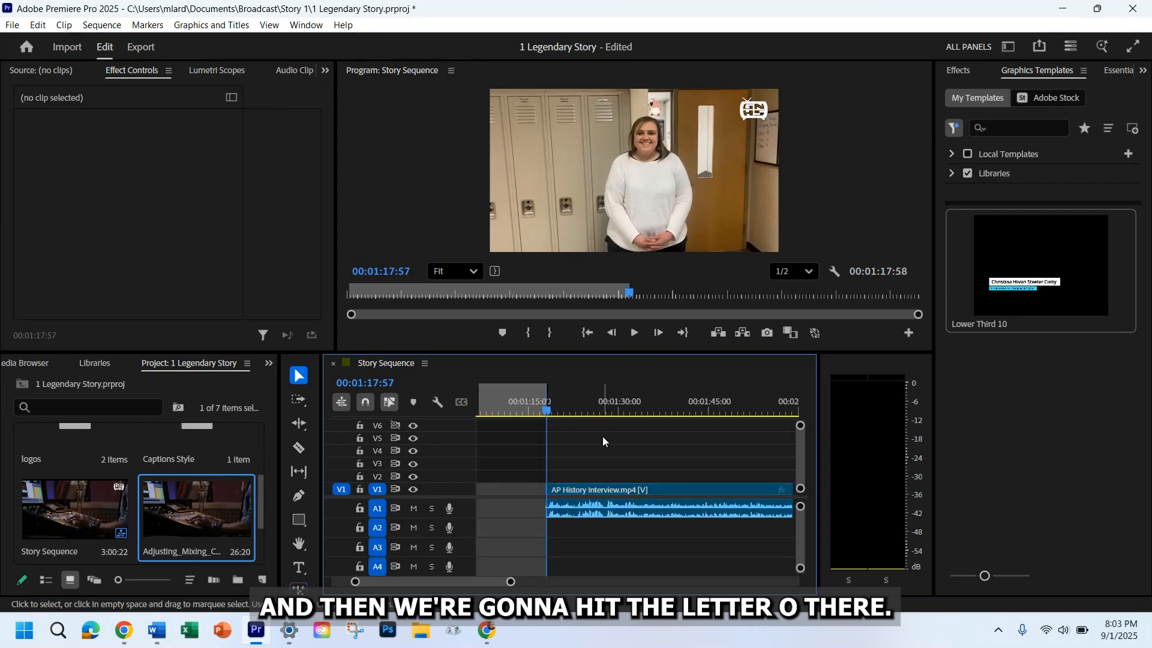
pyautogui.scroll(3, 602, 437)
pyautogui.scroll(-5, 602, 436)
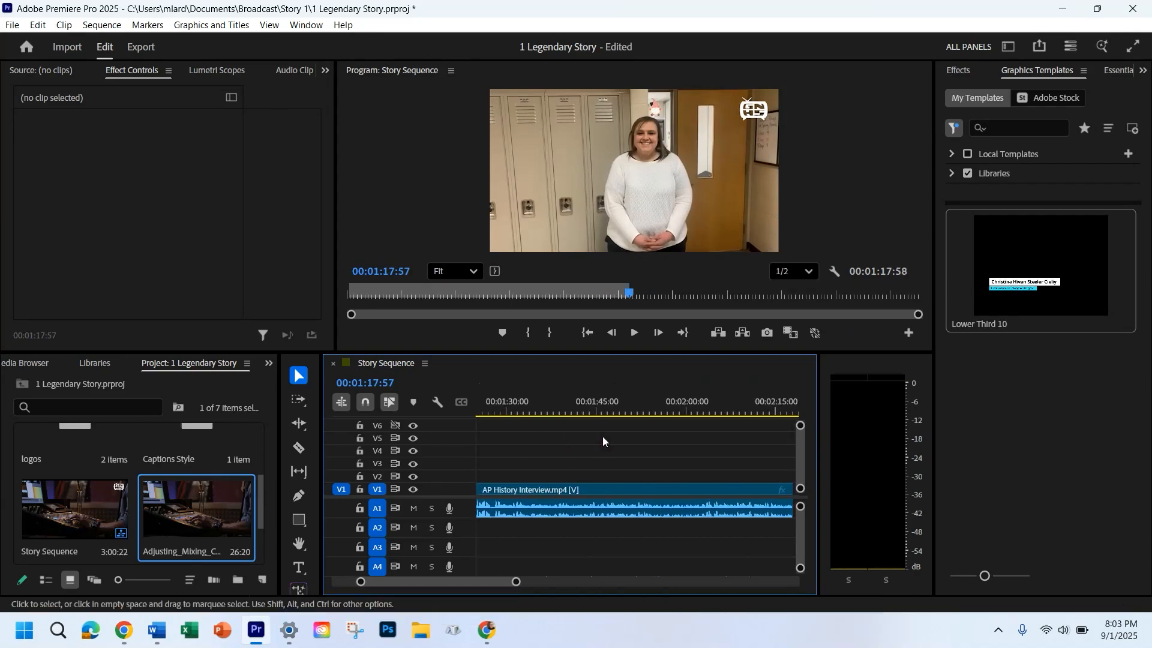
# Step: Mark an In point on the same frame, 00:01:17:57, to collapse the marked range over the clip
pyautogui.scroll(3, 603, 438)
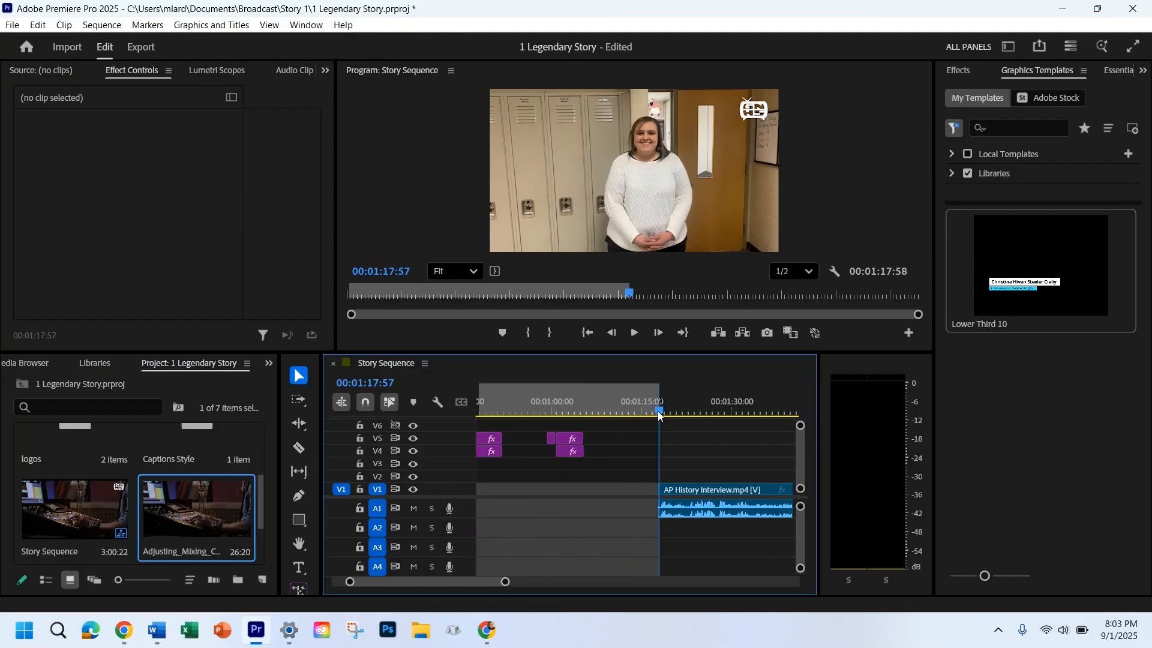
pyautogui.press('i')
pyautogui.scroll(-4, 657, 412)
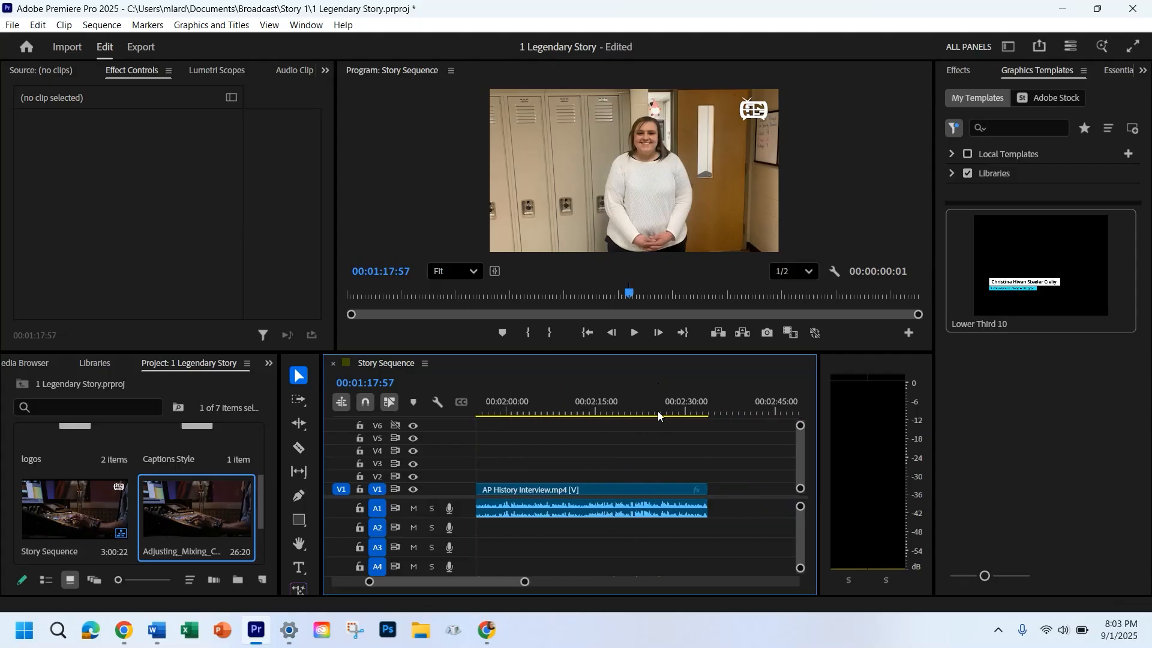
pyautogui.scroll(3, 658, 411)
pyautogui.scroll(-4, 657, 411)
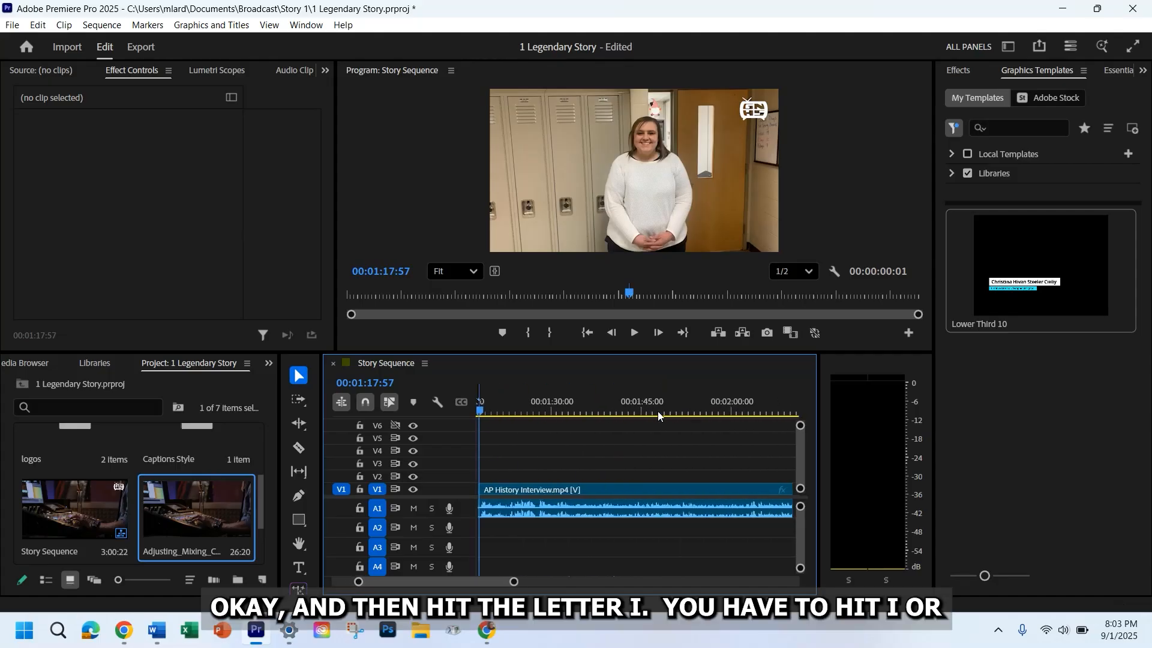
pyautogui.scroll(2, 658, 412)
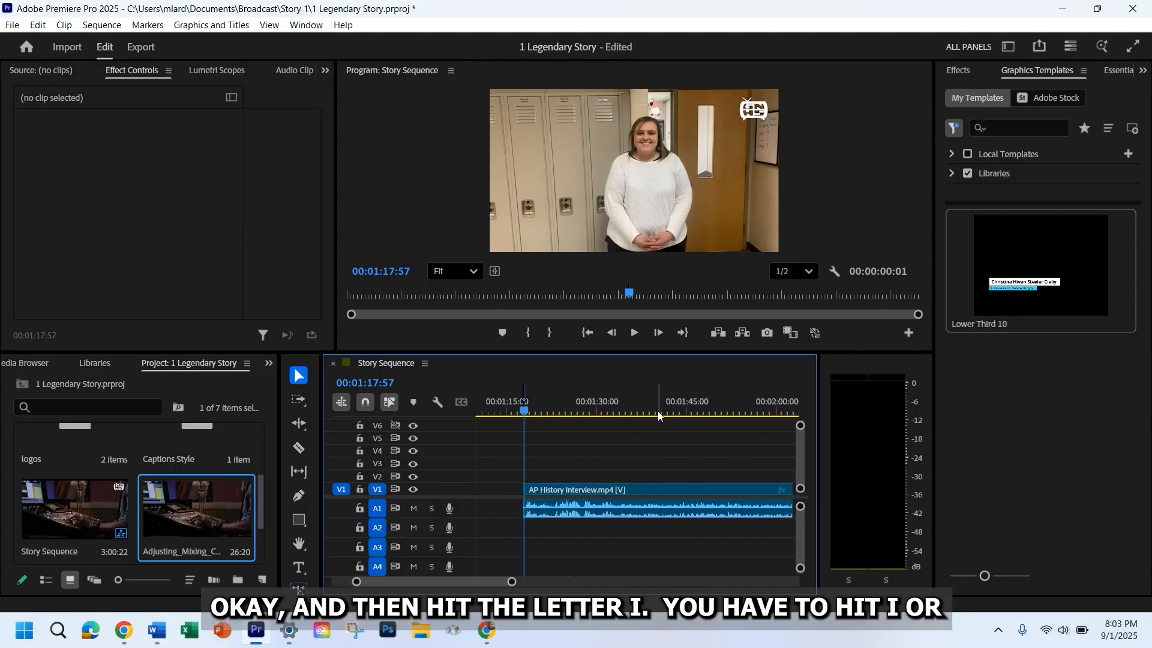
pyautogui.scroll(-1, 657, 411)
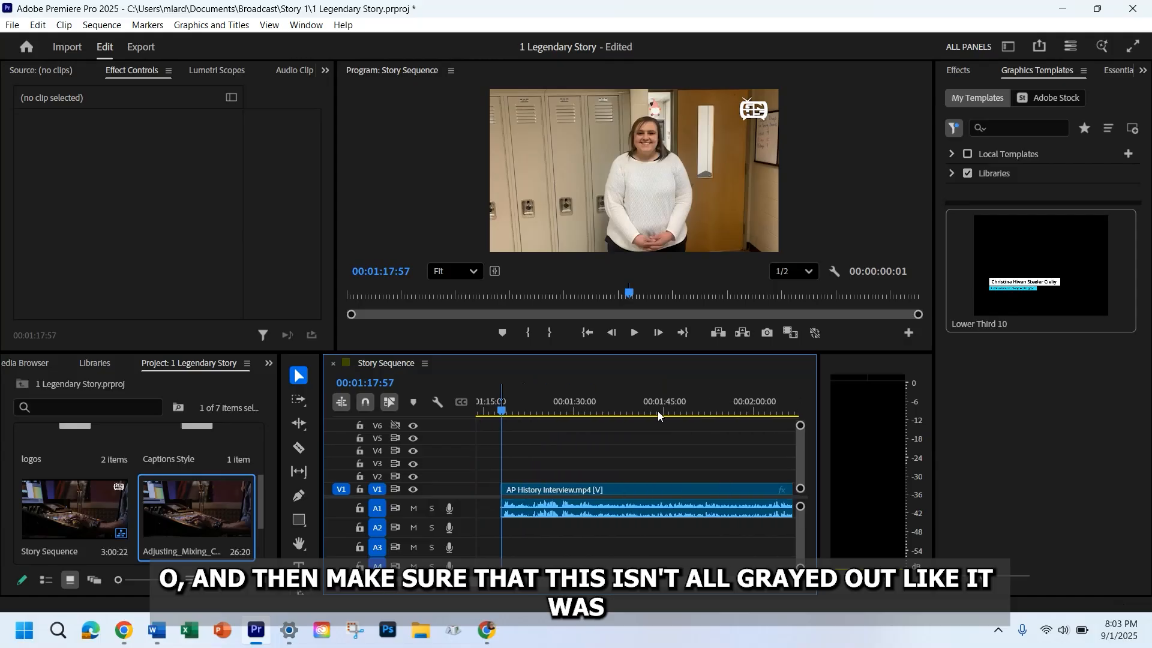
# Step: Shift the interview clip later on V1 so it starts at about 00:01:30, and deselect it
pyautogui.click(642, 490)
pyautogui.moveTo(642, 489); pyautogui.dragTo(713, 498)
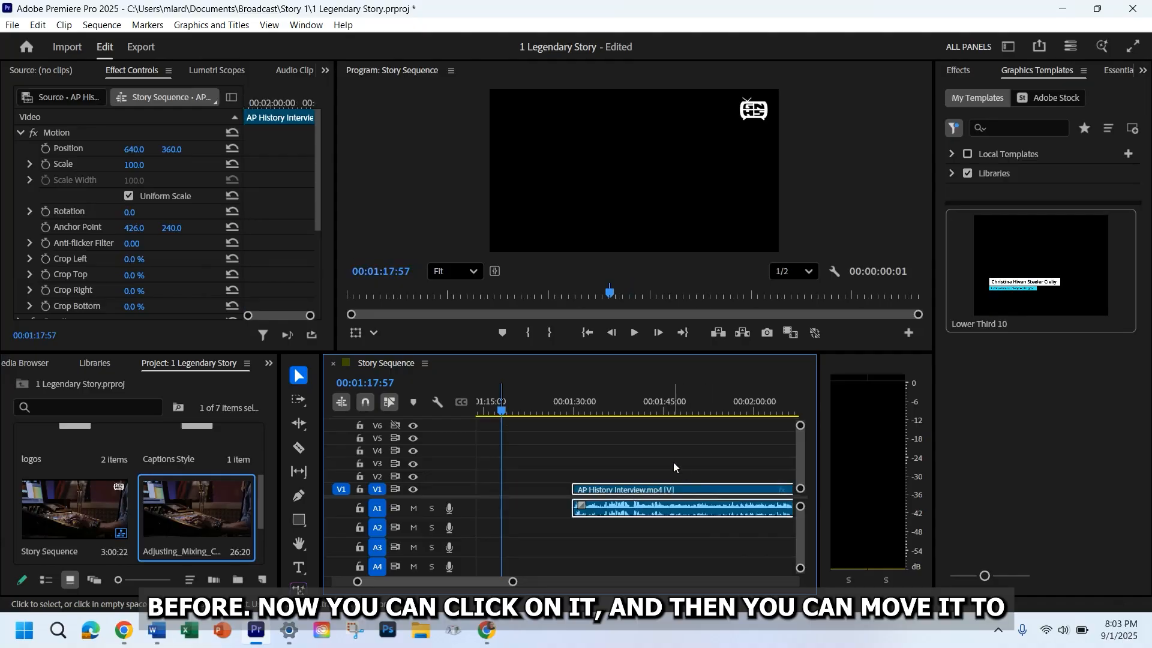
pyautogui.click(671, 447)
pyautogui.hscroll(5, 671, 449)
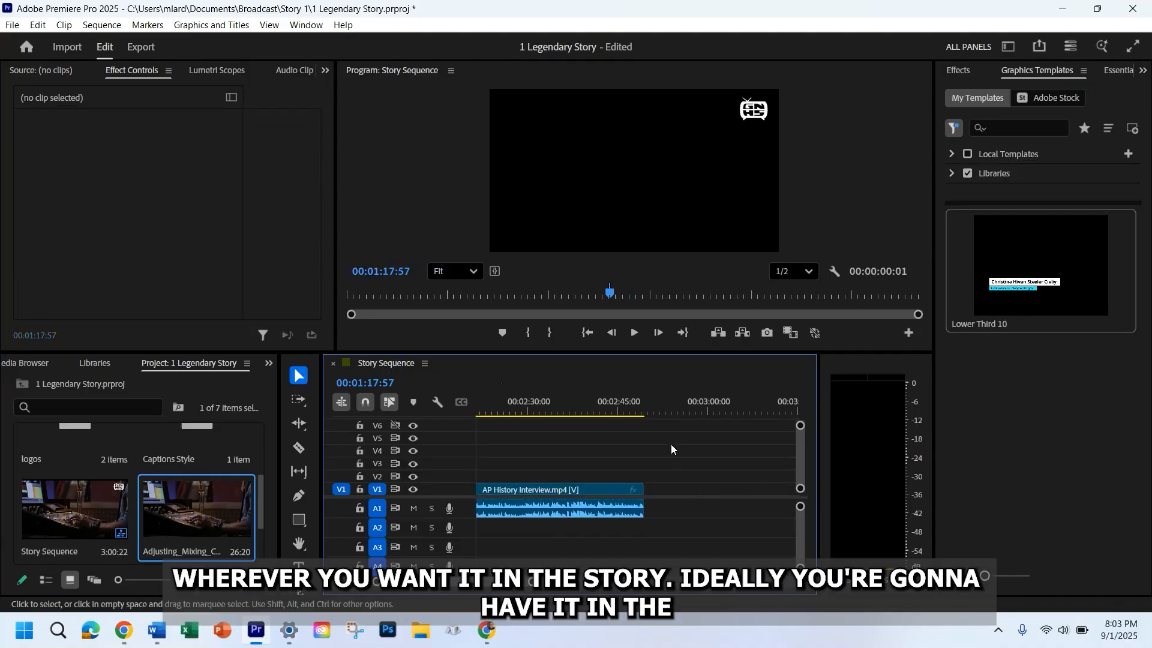
pyautogui.hscroll(-5, 671, 449)
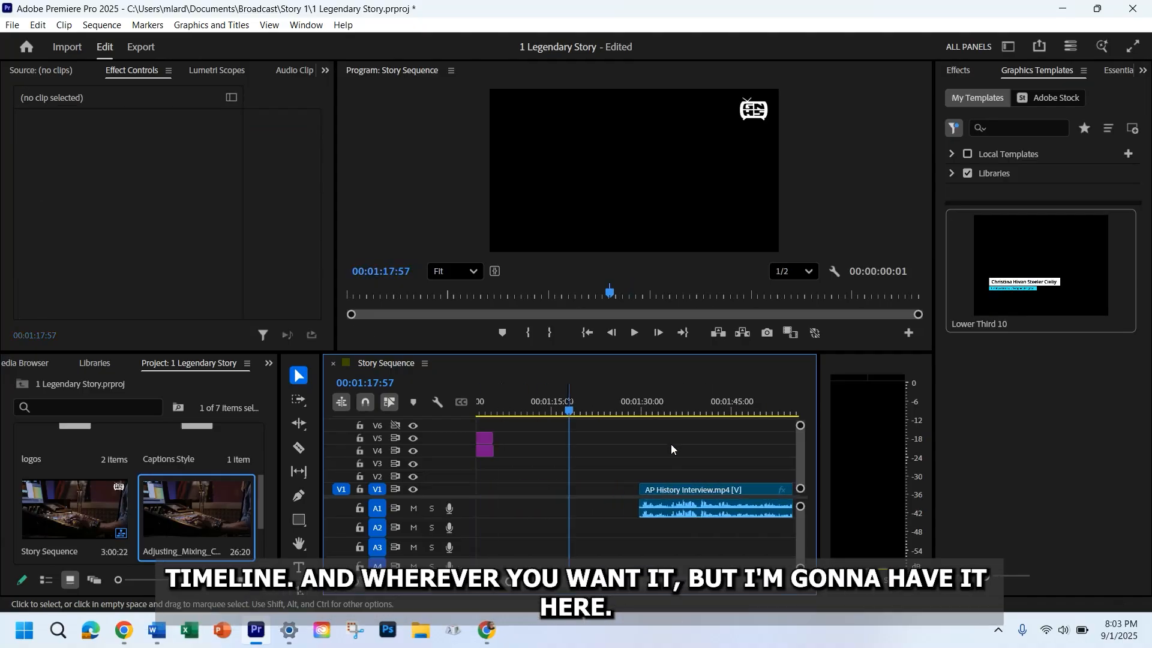
pyautogui.hscroll(-2, 671, 444)
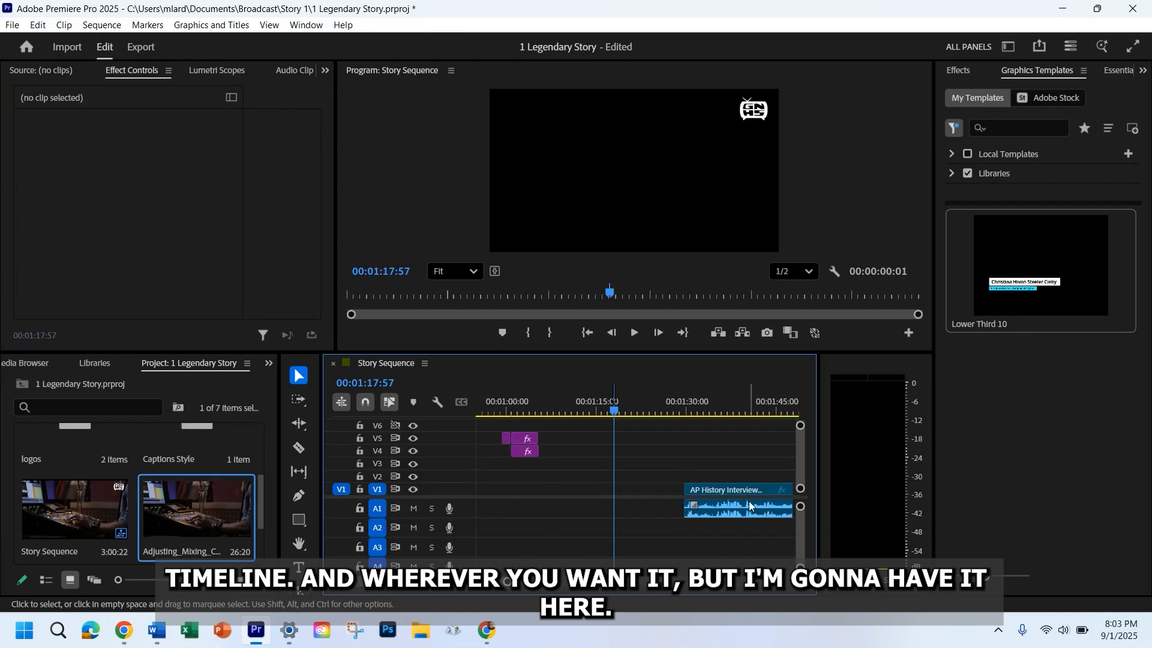
# Step: Preview the interview at 00:01:34:43 and the interviewee banner graphics at 00:01:02:18
pyautogui.click(716, 405)
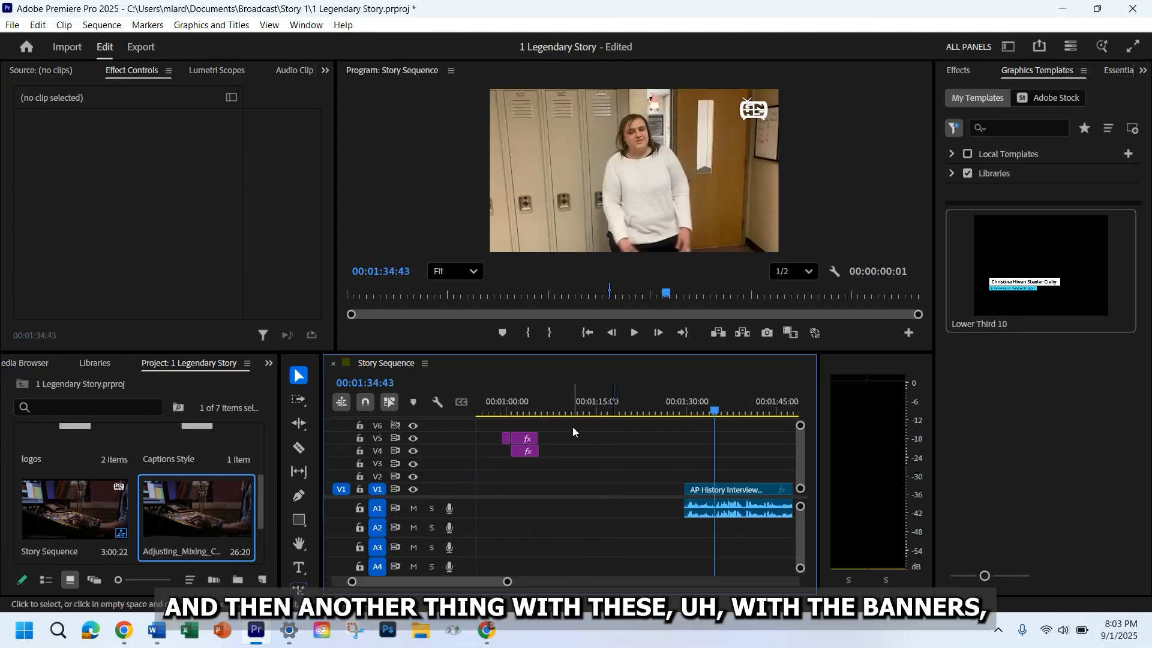
pyautogui.moveTo(565, 429); pyautogui.dragTo(504, 461)
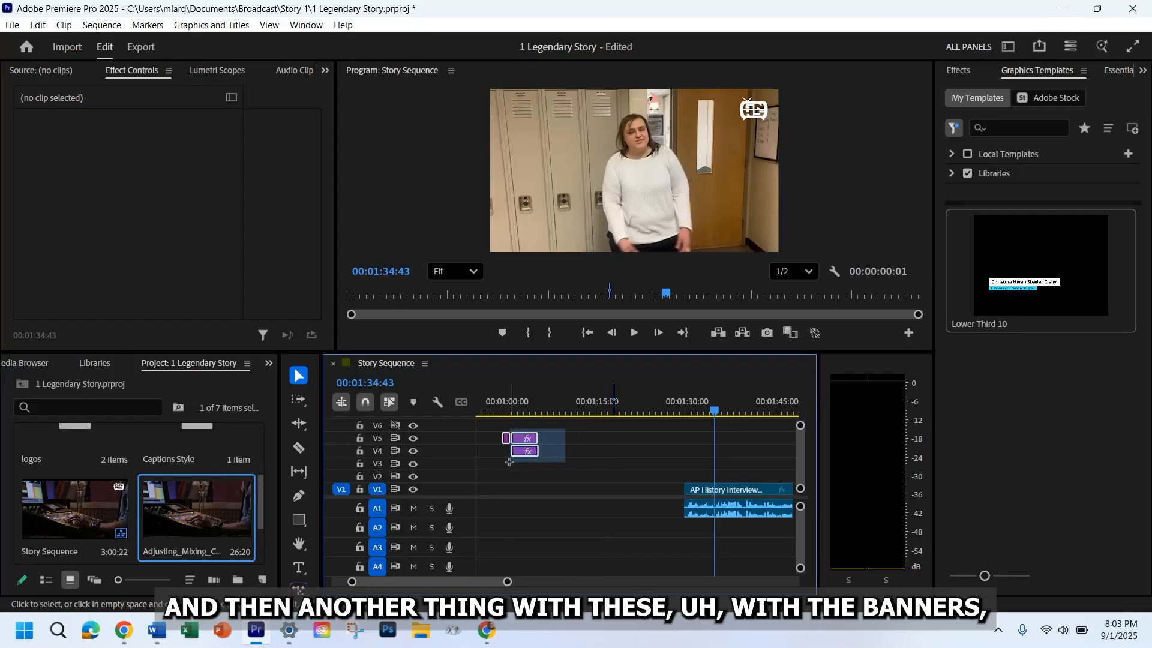
pyautogui.click(521, 401)
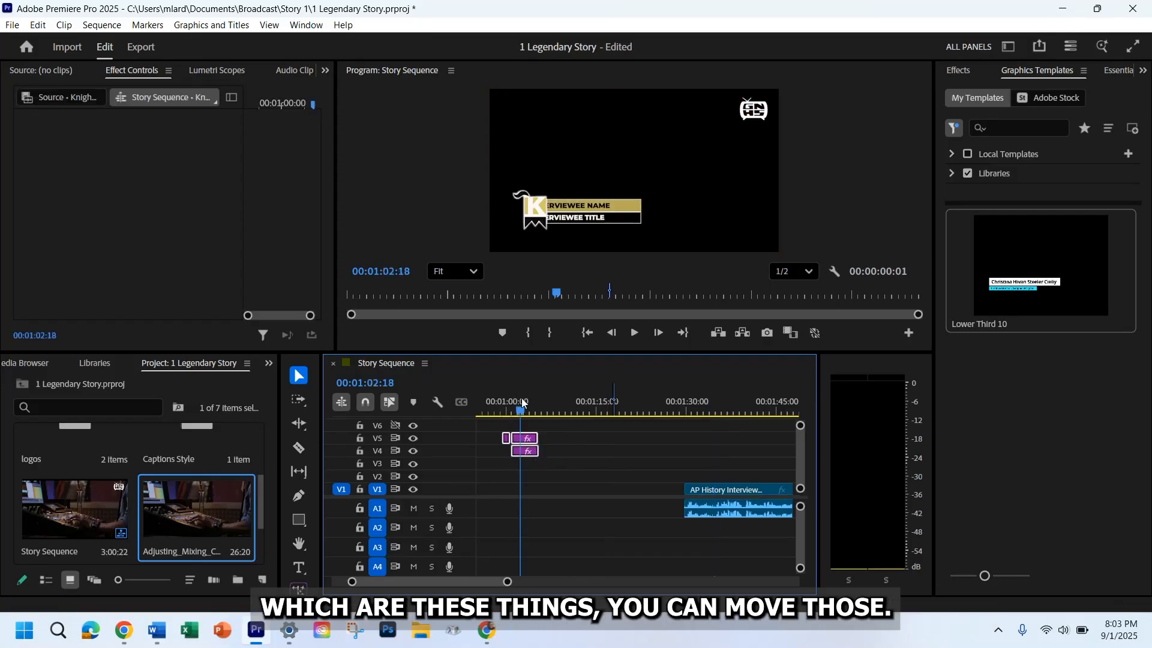
pyautogui.click(572, 439)
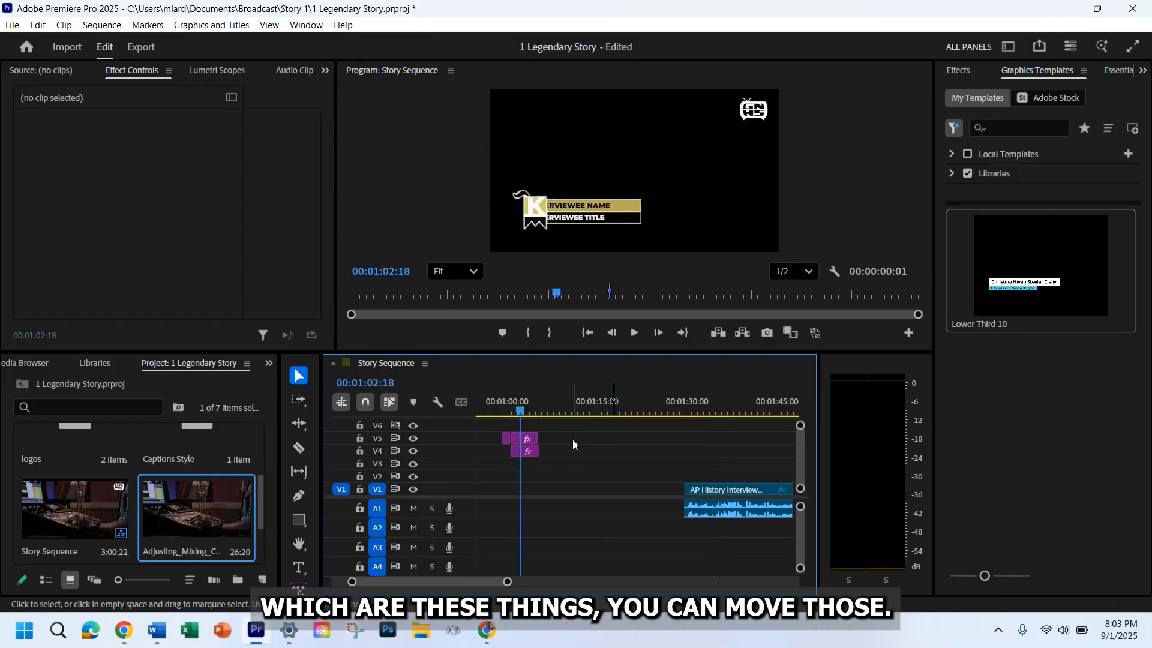
# Step: Move the interviewee banner clips on V4 and V5 above the start of the interview clip, and preview the banner at 00:01:34:20
pyautogui.click(523, 458)
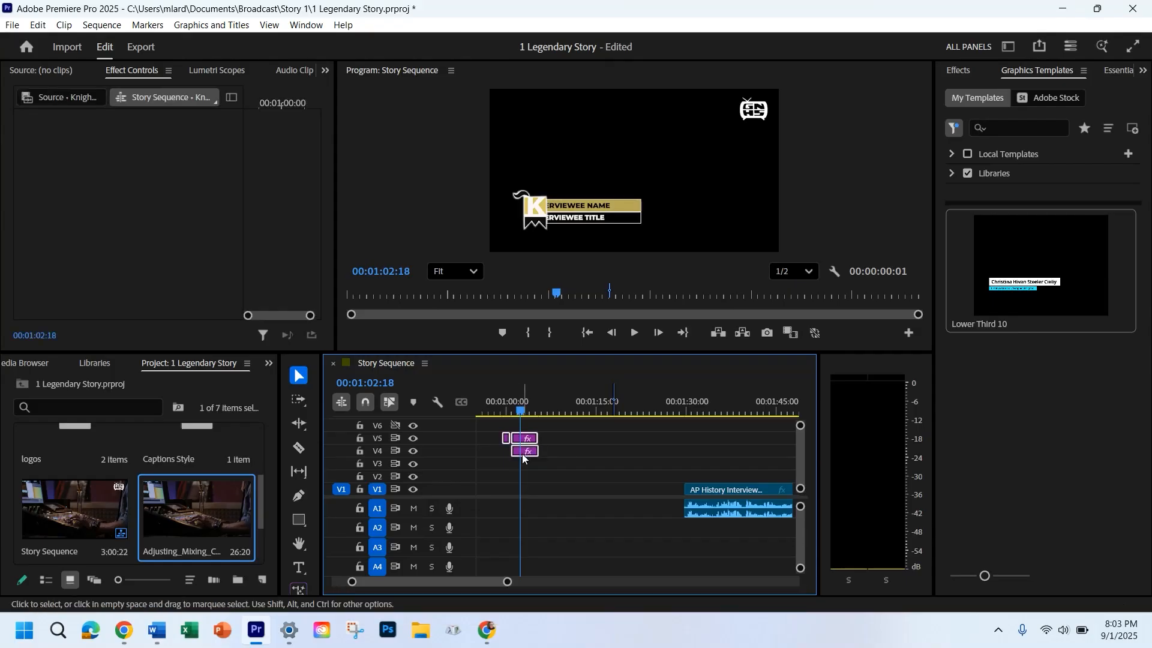
pyautogui.moveTo(524, 457); pyautogui.dragTo(701, 455)
pyautogui.click(679, 410)
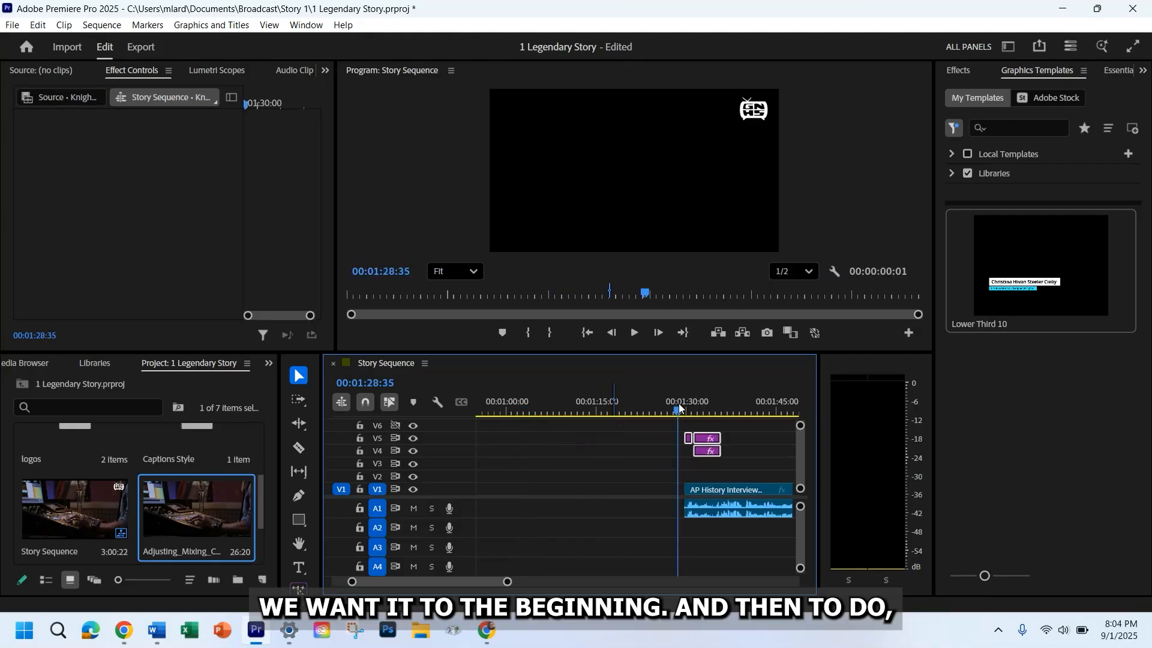
pyautogui.moveTo(679, 409)
pyautogui.mouseDown()
pyautogui.moveTo(746, 402)
pyautogui.moveTo(701, 412)
pyautogui.moveTo(723, 411)
pyautogui.moveTo(714, 413)
pyautogui.mouseUp()
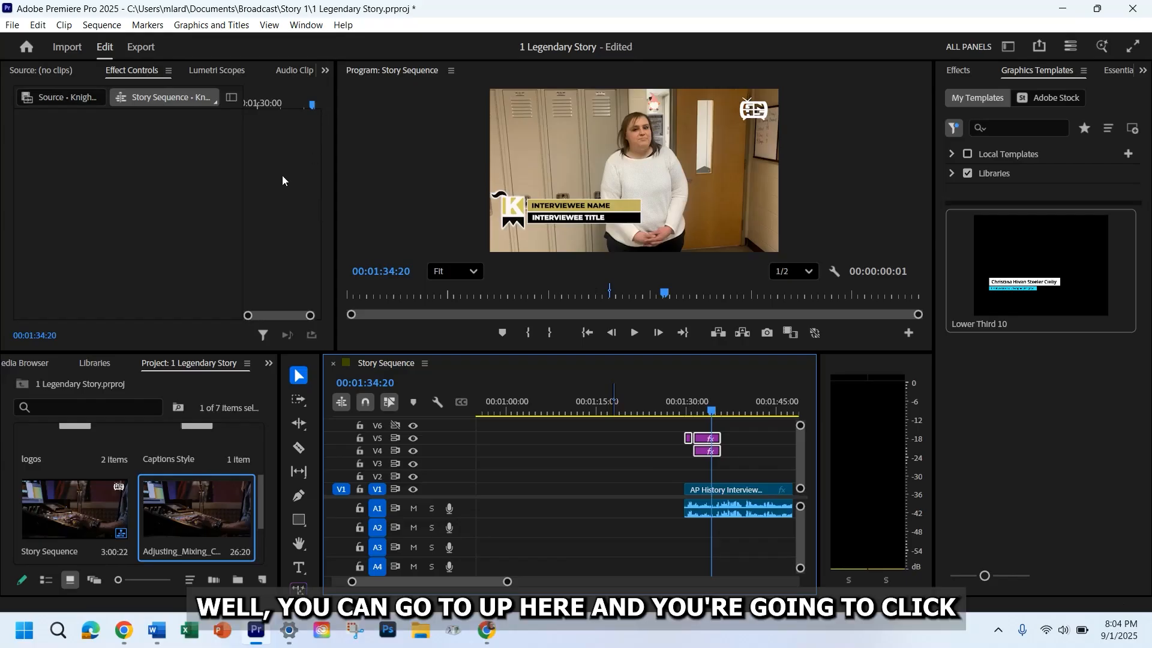
# Step: Display the sequence's text as a Graphics list of its banner titles
pyautogui.click(326, 71)
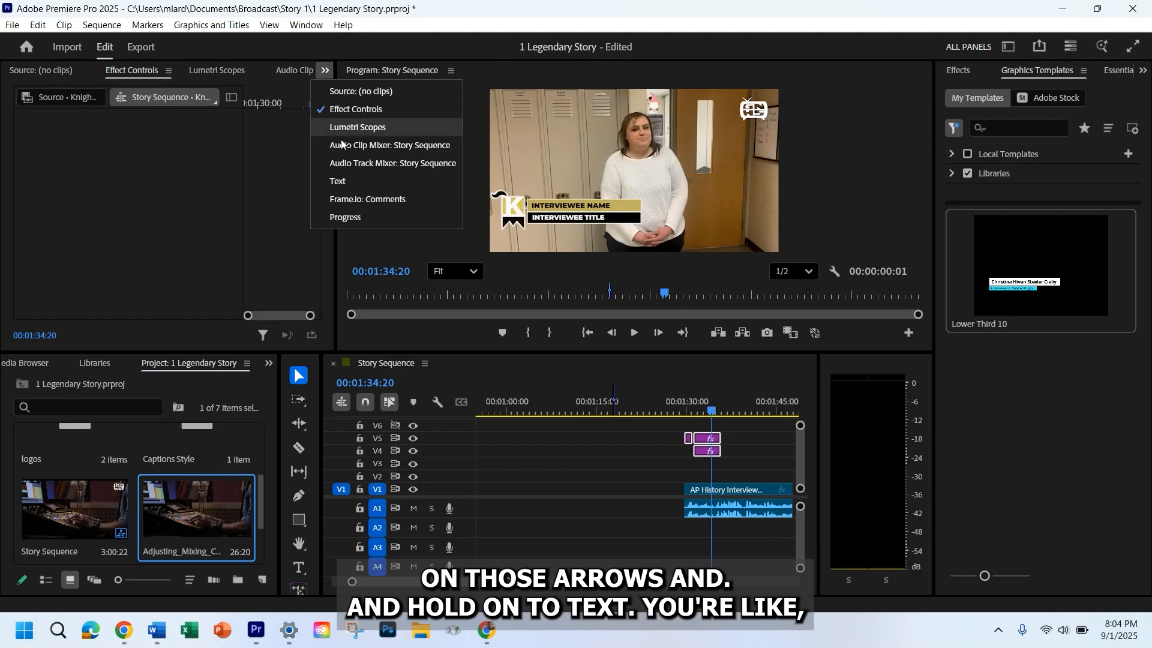
pyautogui.click(350, 181)
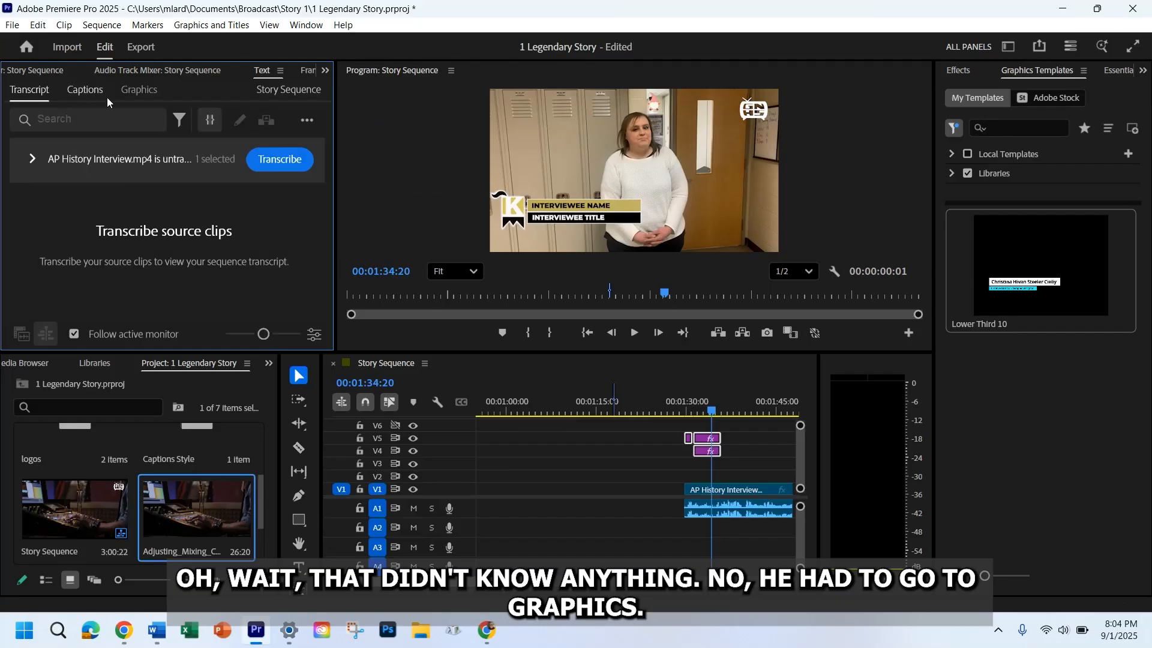
pyautogui.click(138, 93)
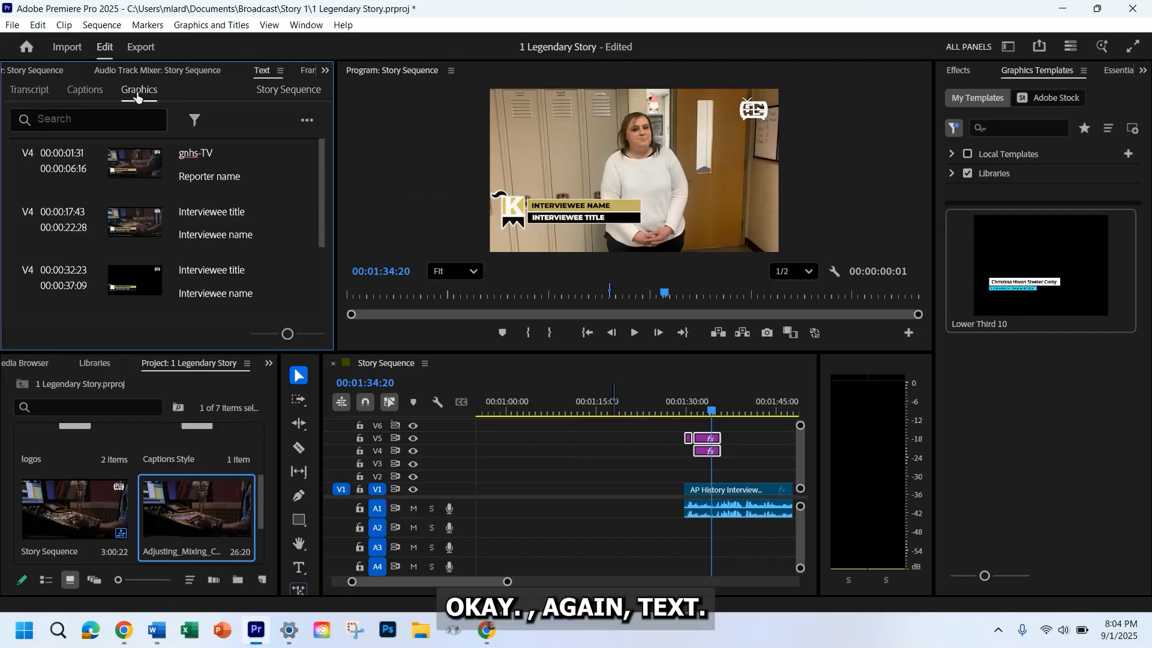
pyautogui.click(324, 71)
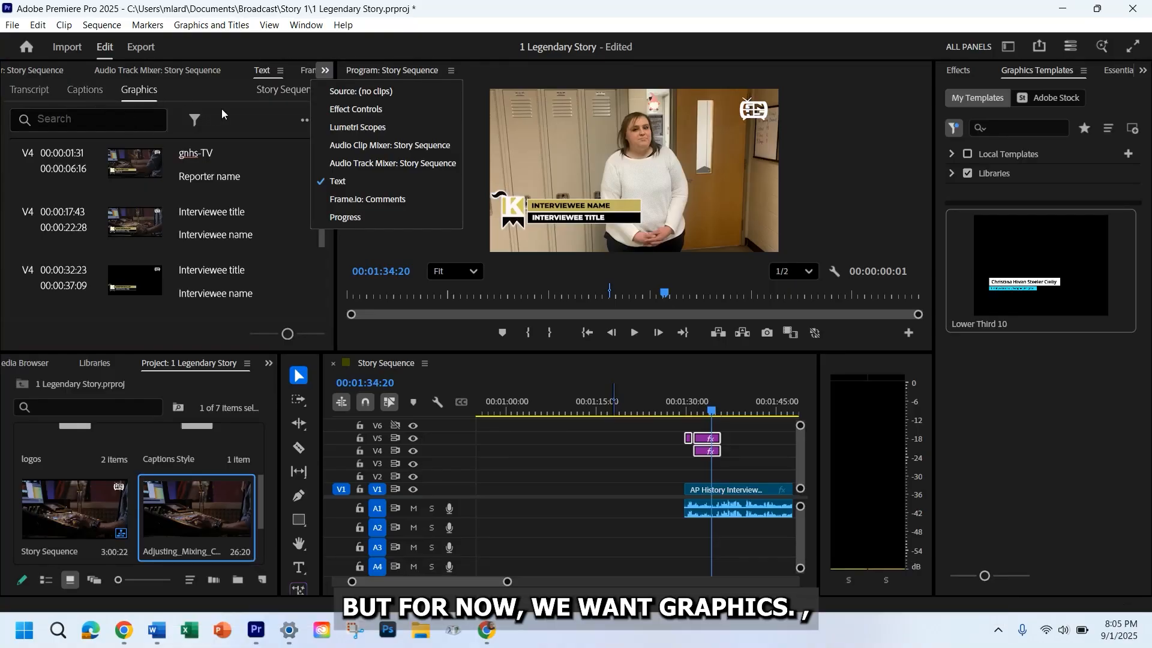
# Step: Replace the interviewee name text of the V4 banner at 00:01:31:13 with the interviewee's shortened name
pyautogui.click(710, 449)
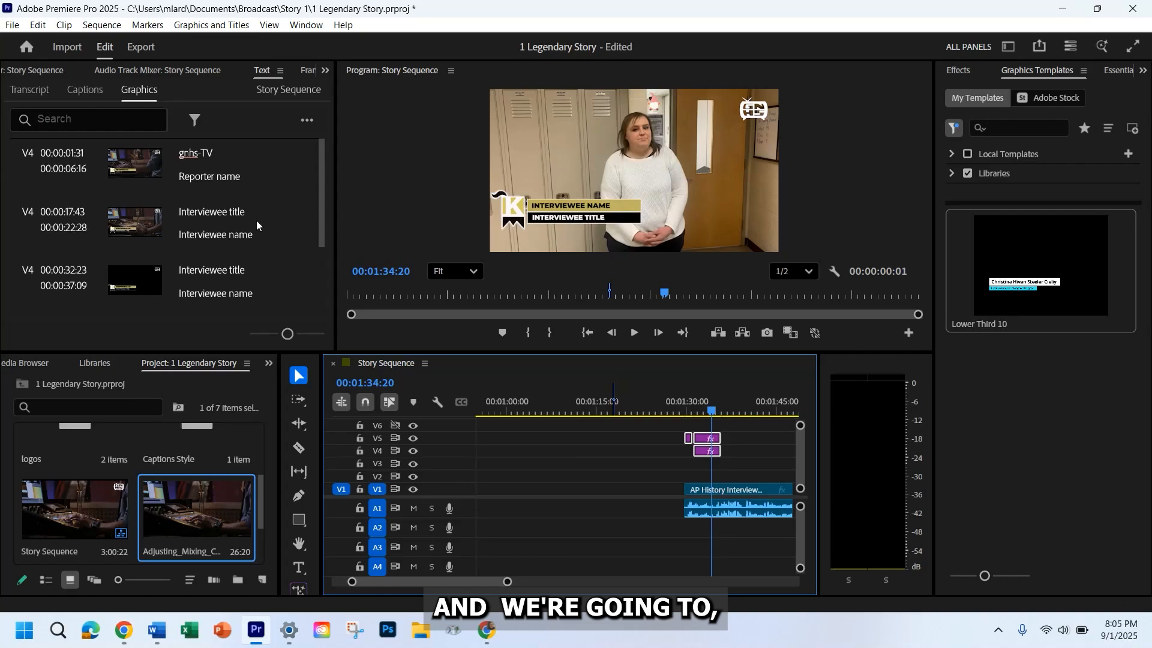
pyautogui.scroll(-1, 255, 251)
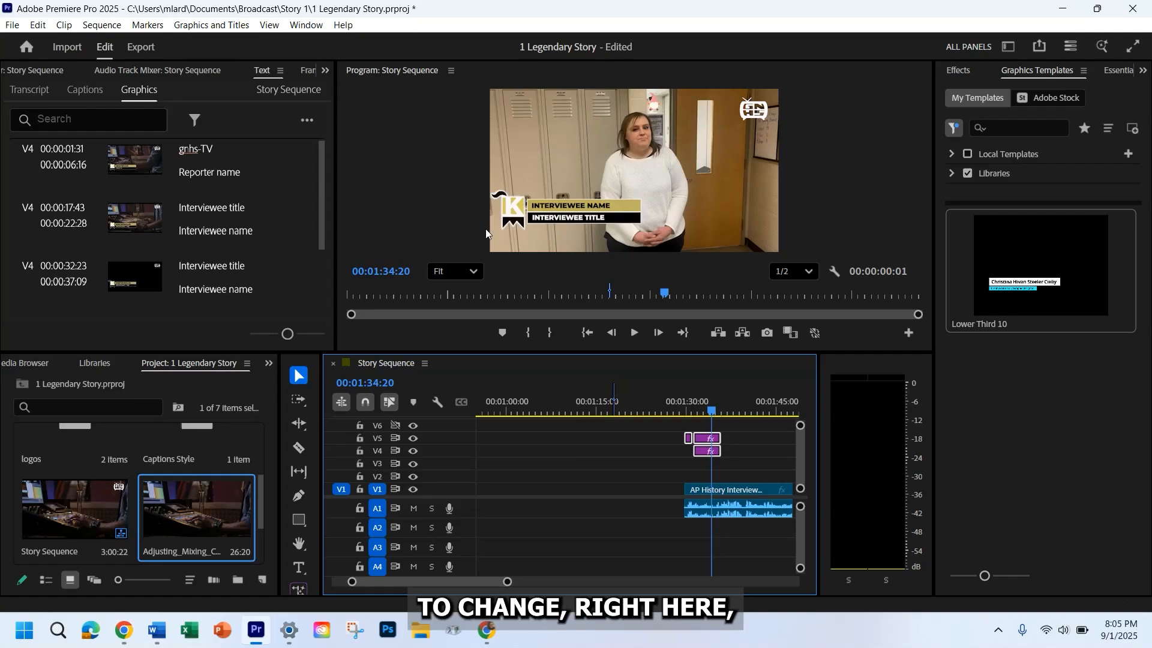
pyautogui.scroll(-3, 302, 255)
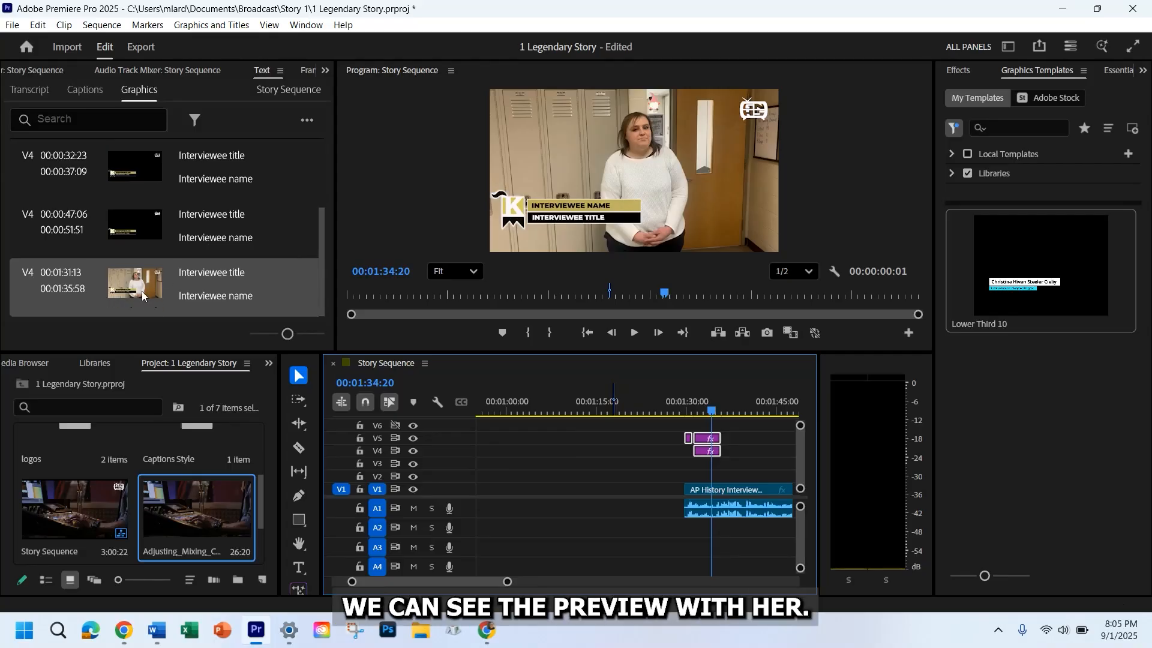
pyautogui.doubleClick(218, 296)
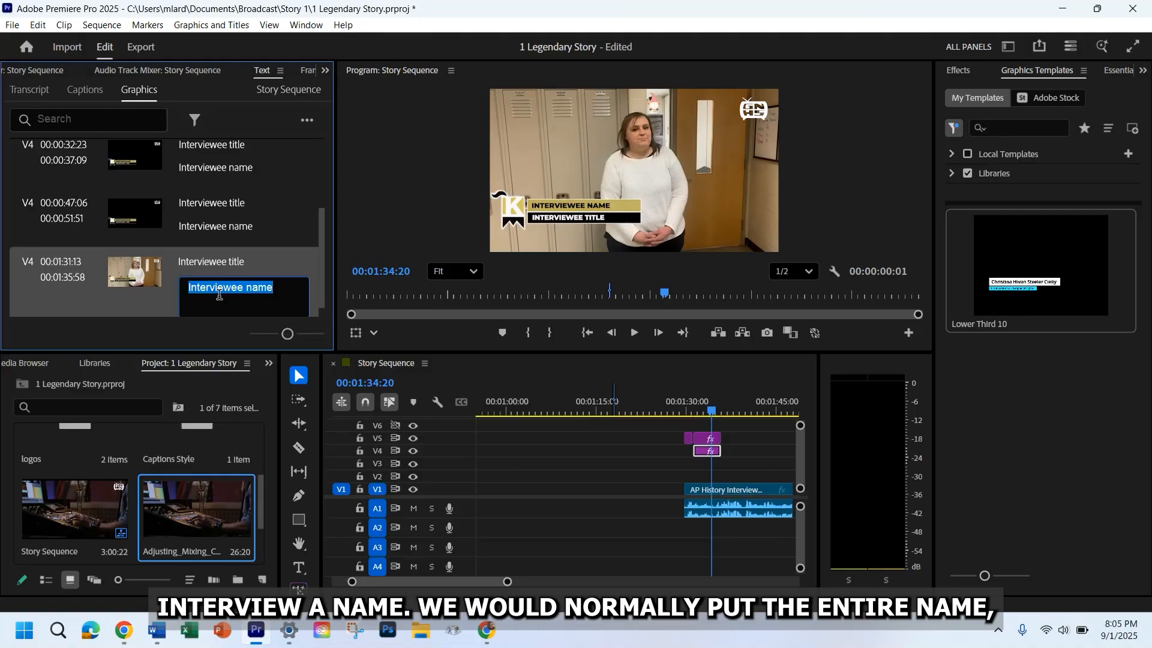
pyautogui.write('M')
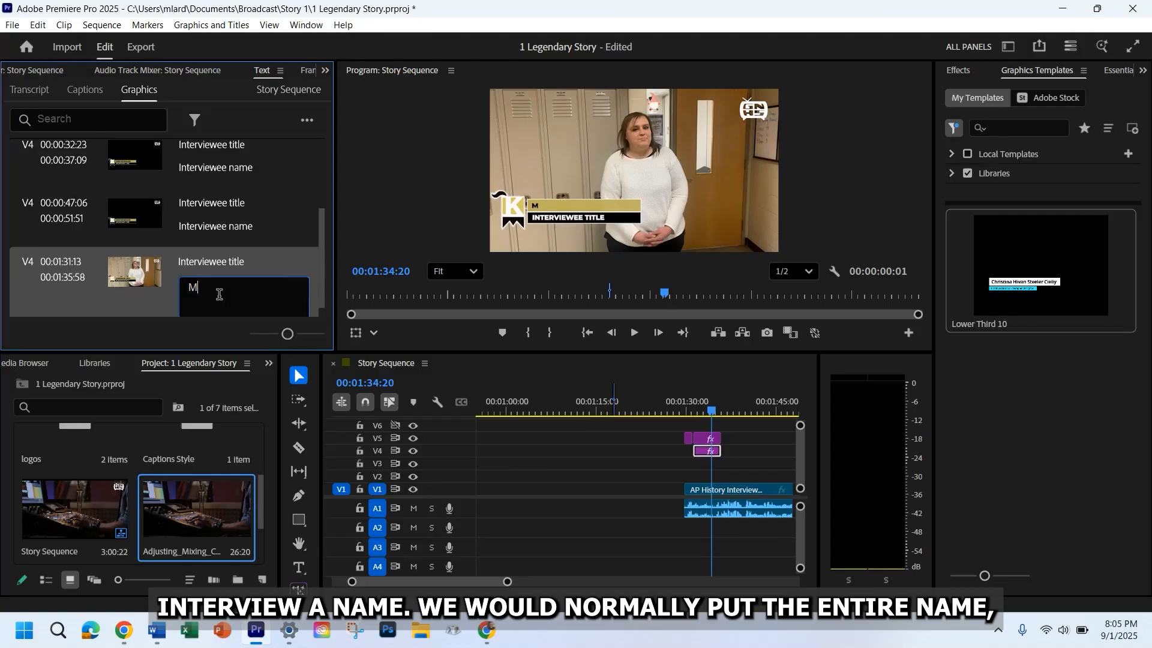
pyautogui.write('s. B')
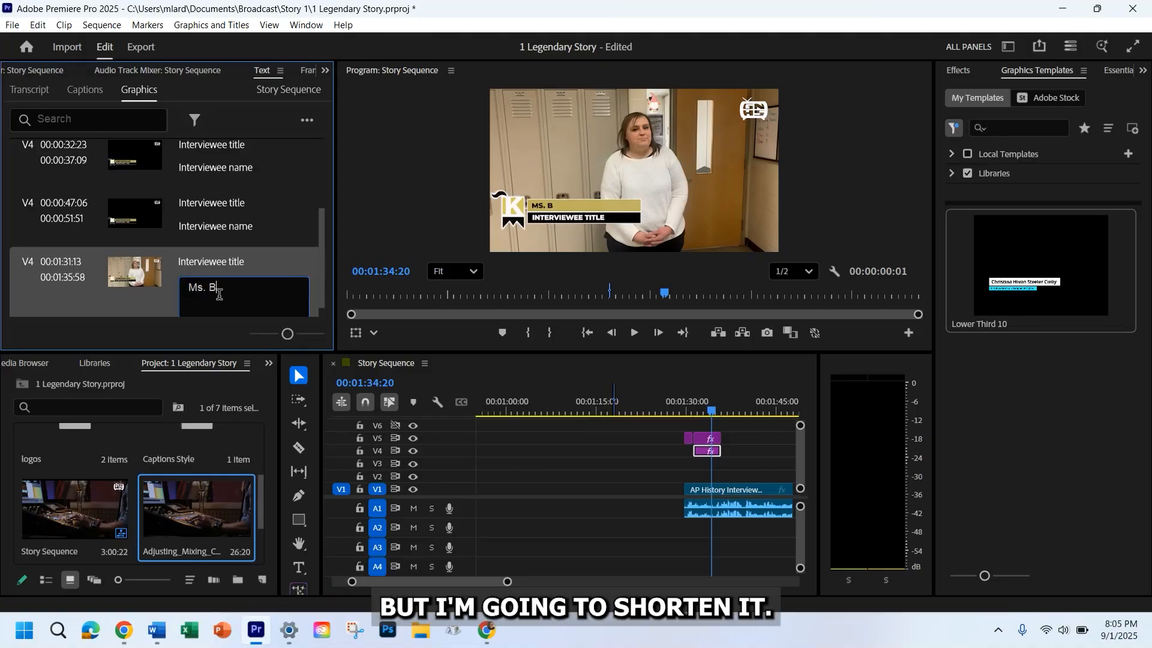
pyautogui.click(240, 263)
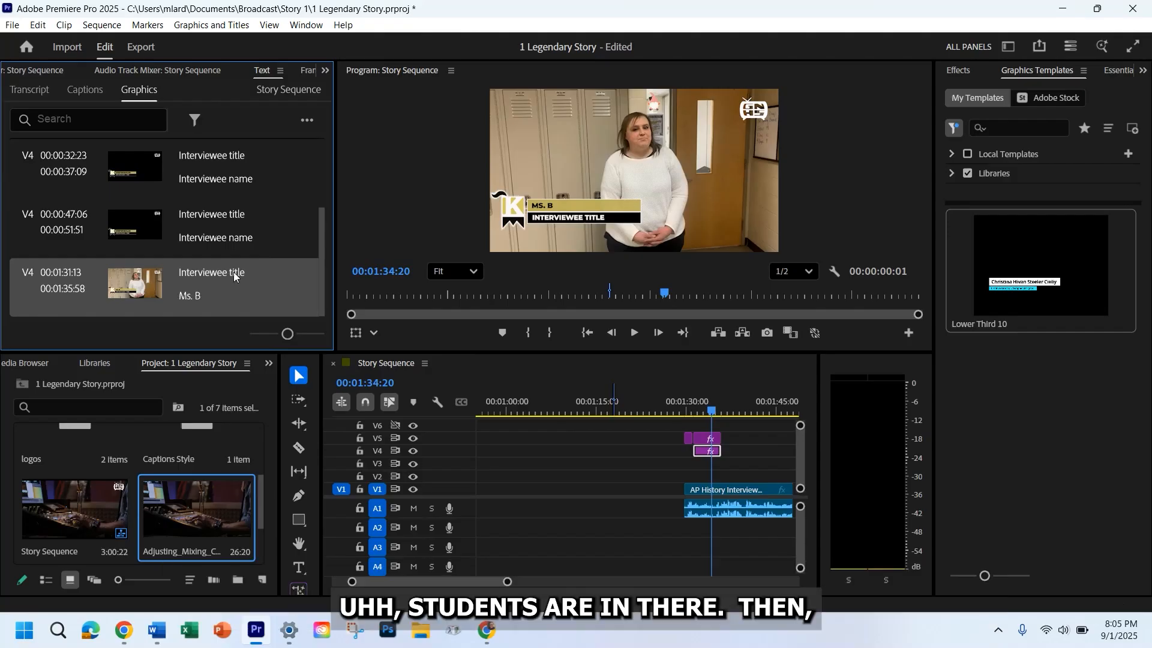
# Step: Change the interviewee title text of the V4 banner at 00:01:31:13 to "Social Studies DC"
pyautogui.doubleClick(235, 271)
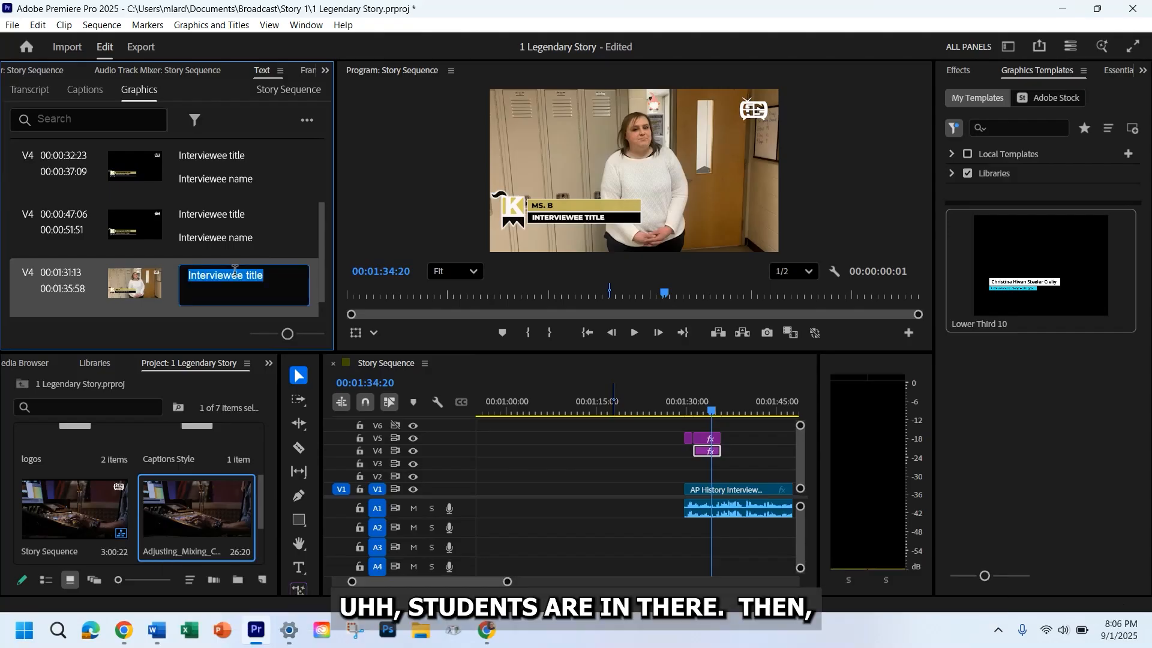
pyautogui.write('S')
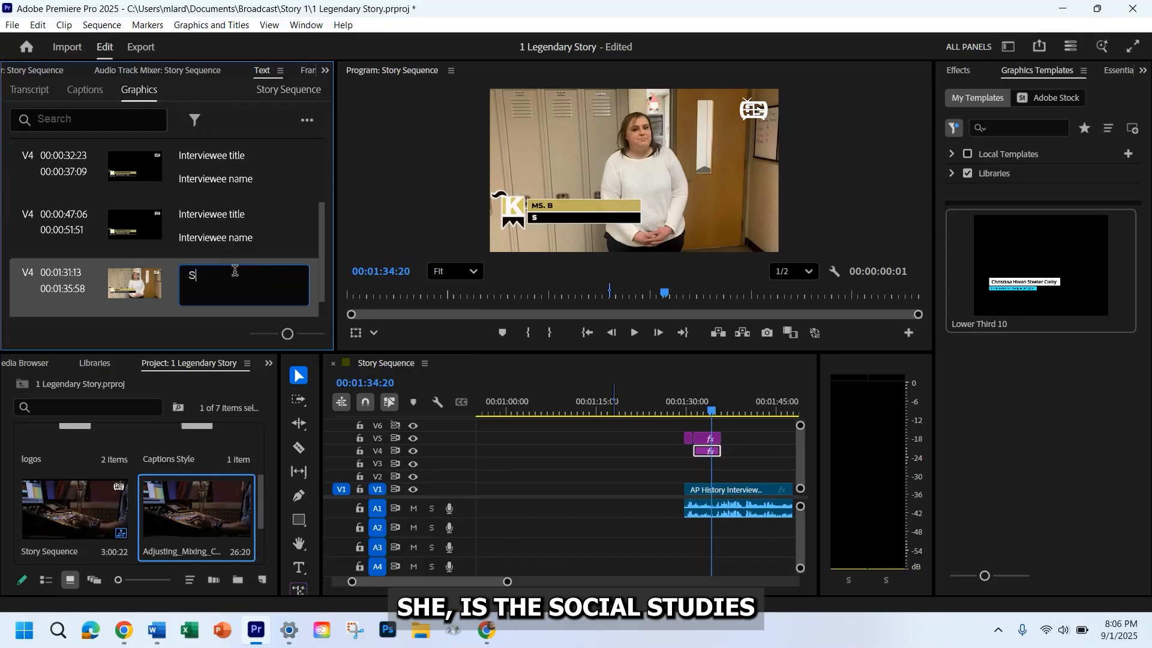
pyautogui.write('ocial Studies')
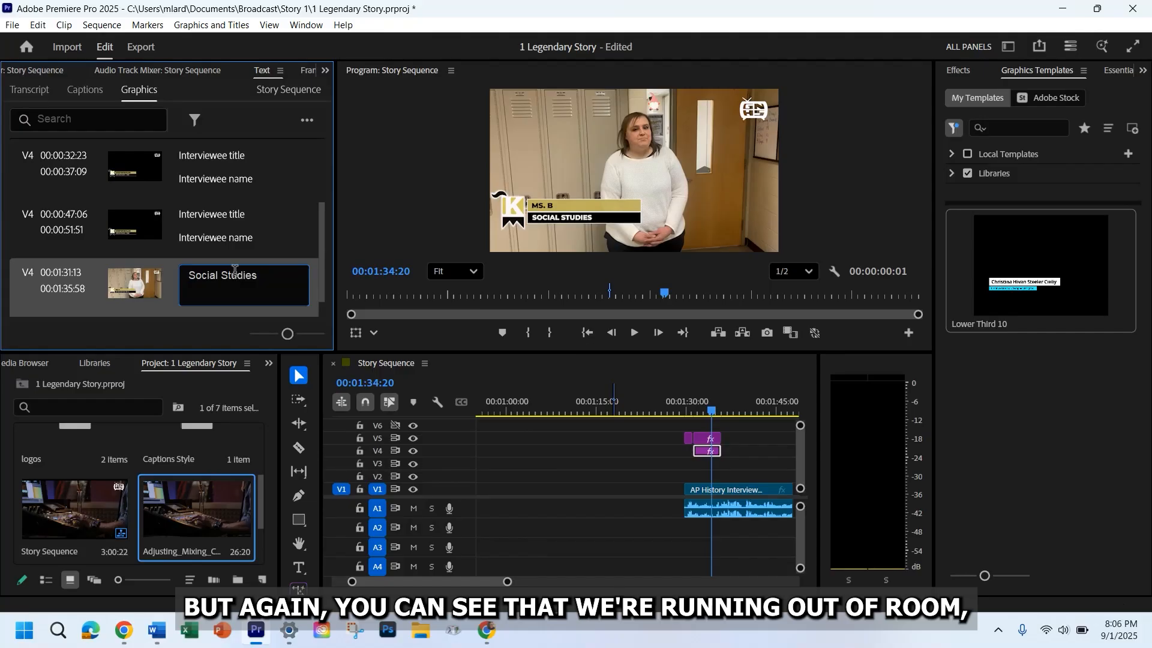
pyautogui.write('DC')
pyautogui.click(560, 452)
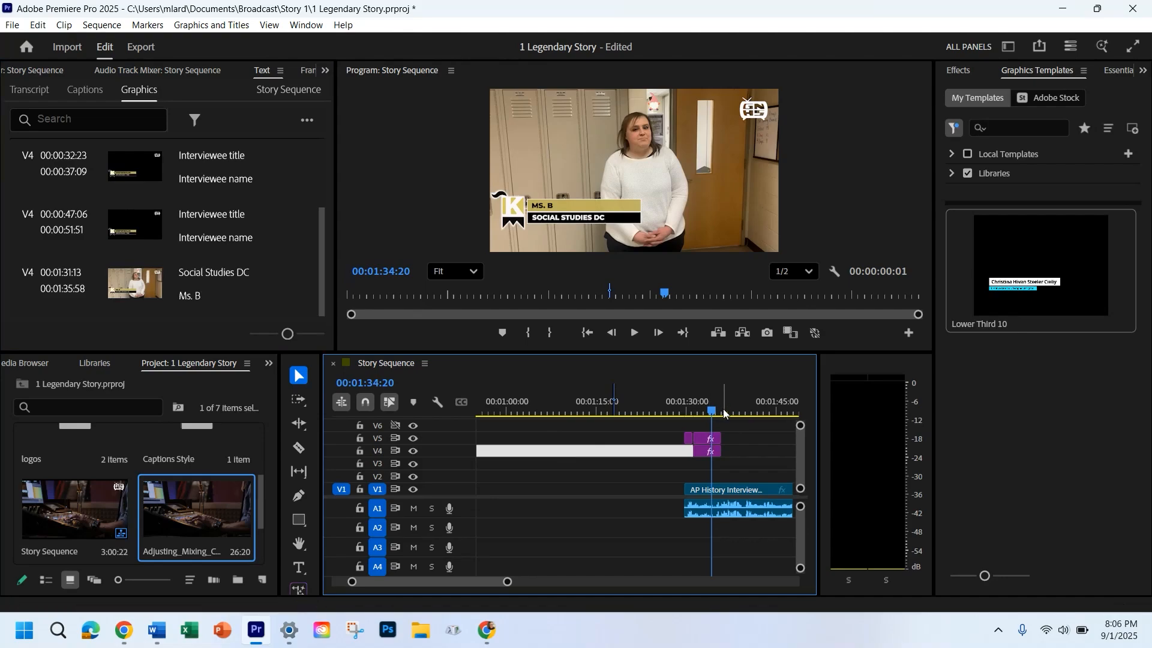
# Step: Play the sequence from 00:01:28:57 through the banner's exit to review it, and clear the selected gap on V4
pyautogui.moveTo(712, 412); pyautogui.dragTo(679, 411)
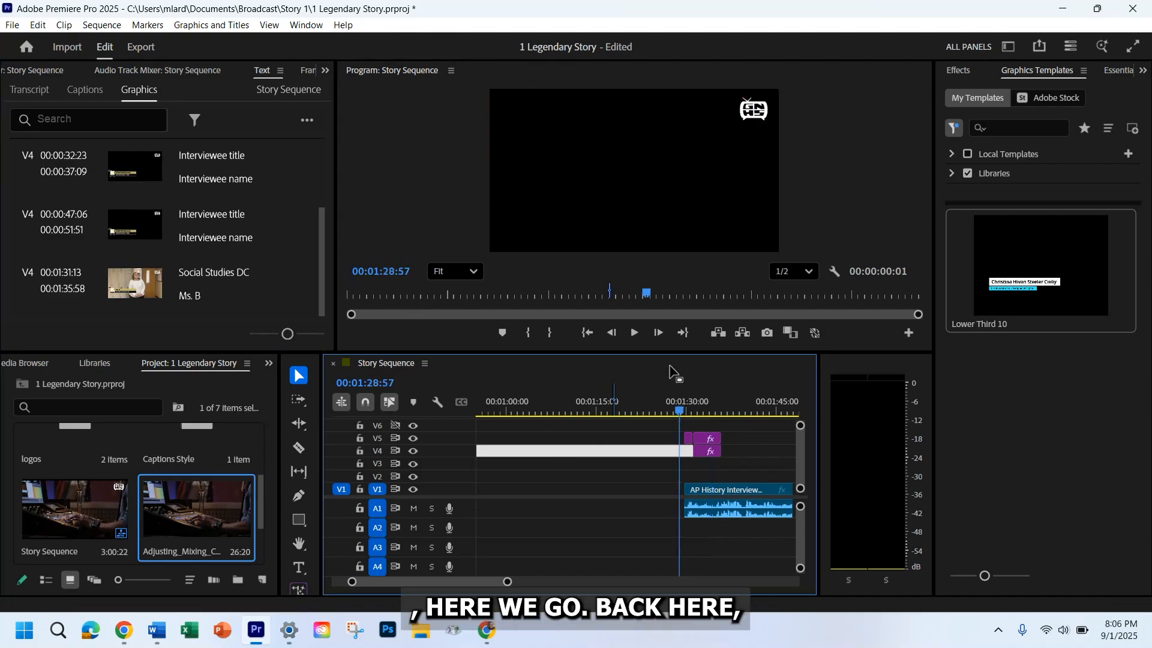
pyautogui.click(635, 333)
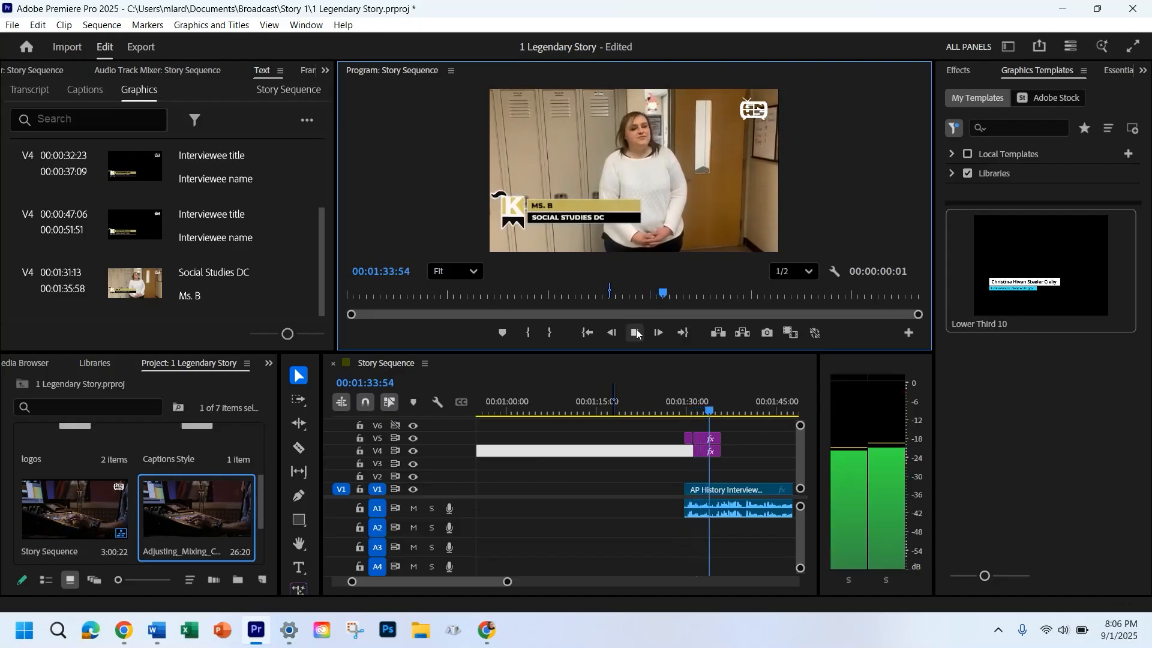
pyautogui.click(636, 332)
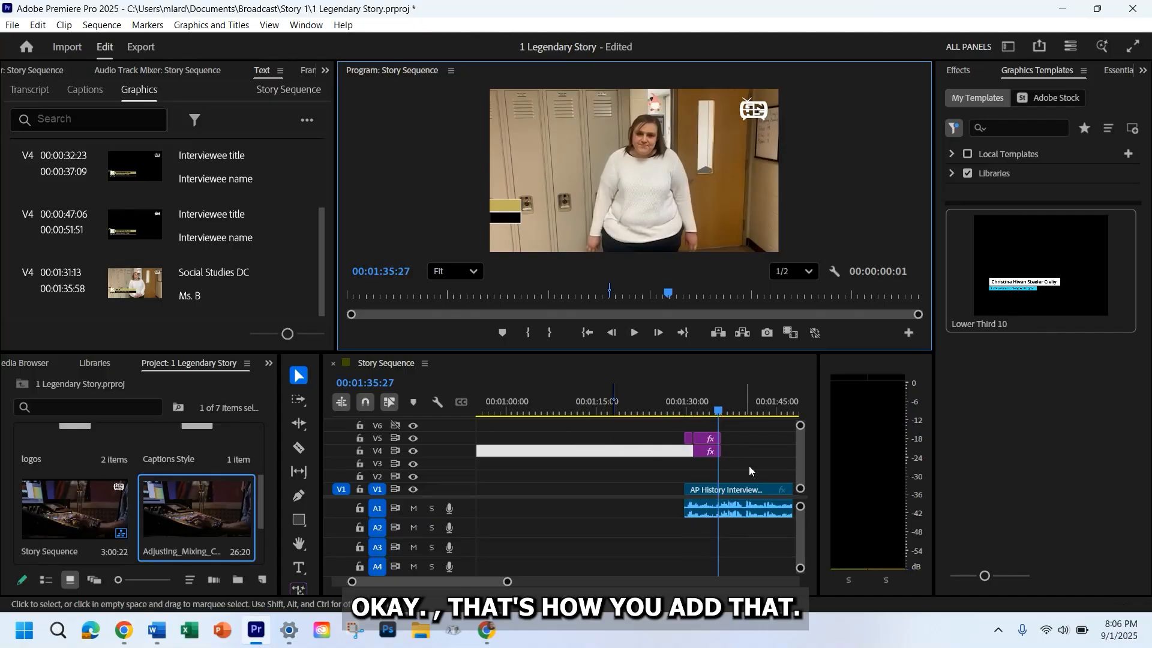
pyautogui.click(665, 476)
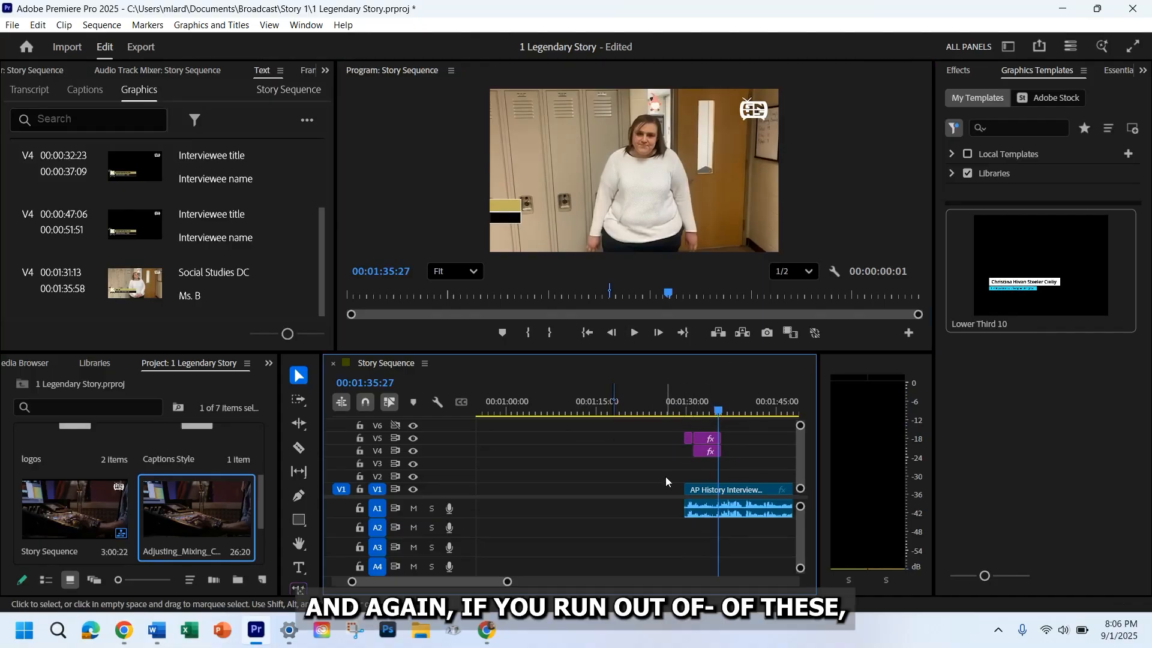
# Step: Copy the interviewee banner clips on V4 and V5, paste them at 00:01:03:41, and preview the copy at 00:01:07:41
pyautogui.click(704, 400)
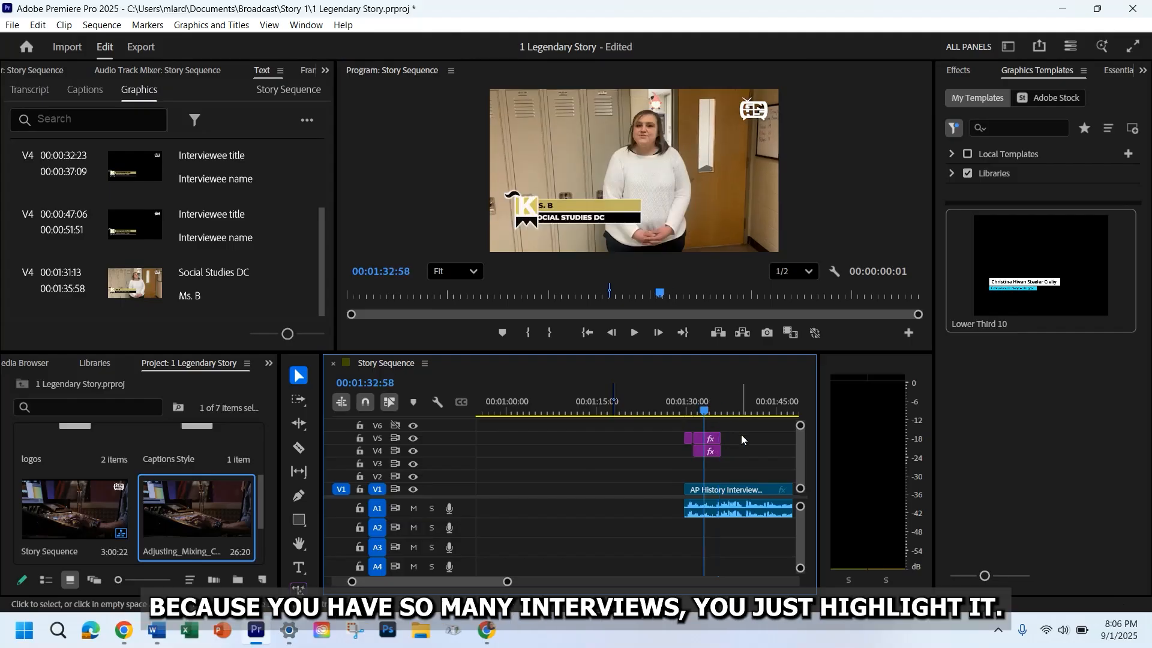
pyautogui.click(708, 450)
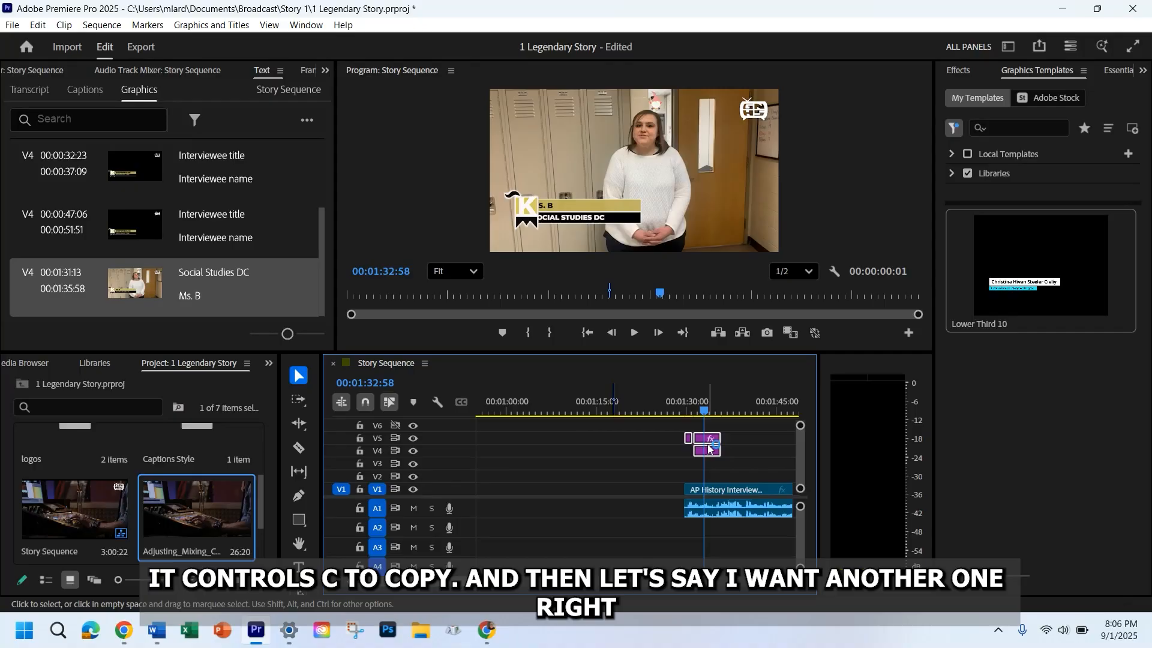
pyautogui.click(564, 448)
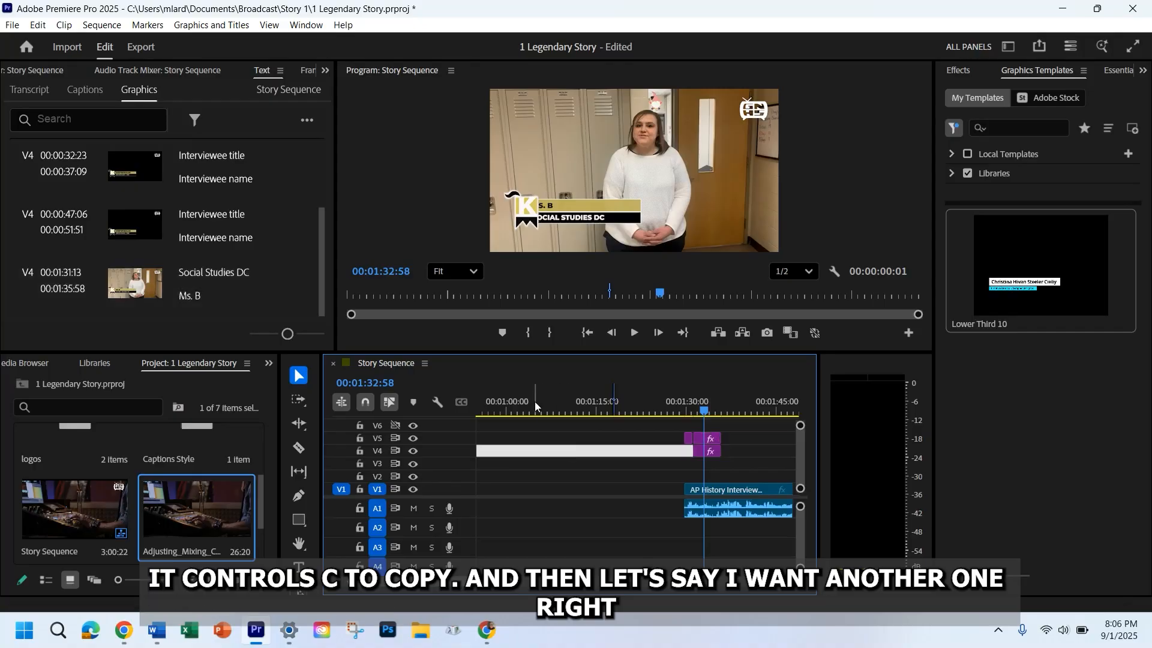
pyautogui.click(529, 407)
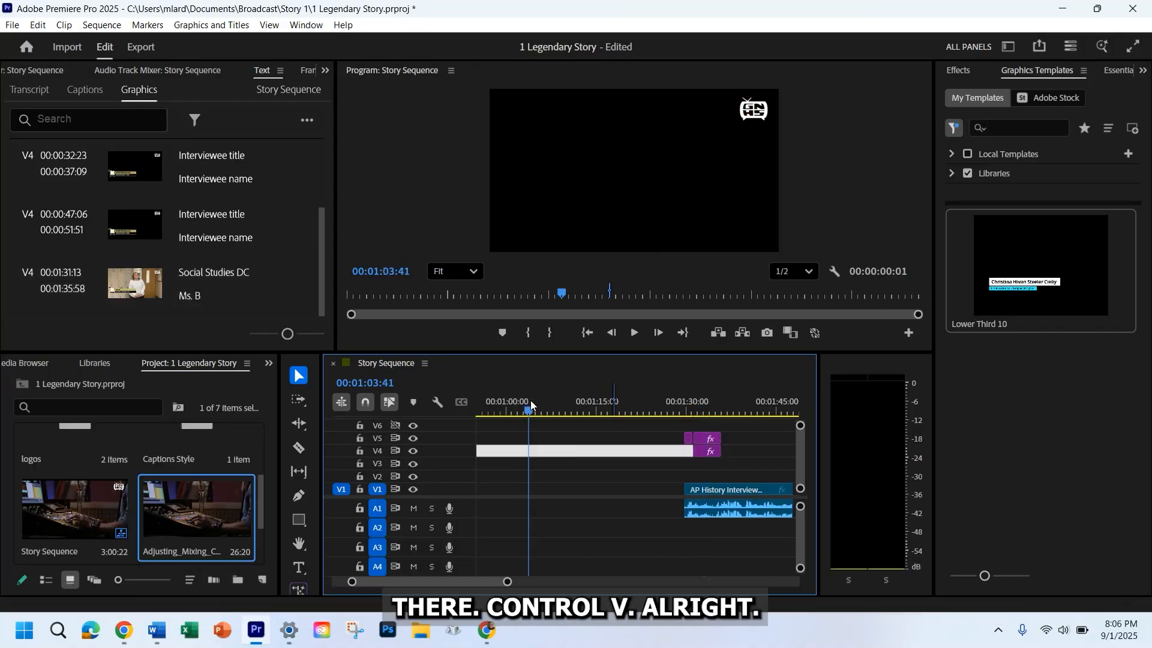
pyautogui.hotkey('ctrl', 'v')
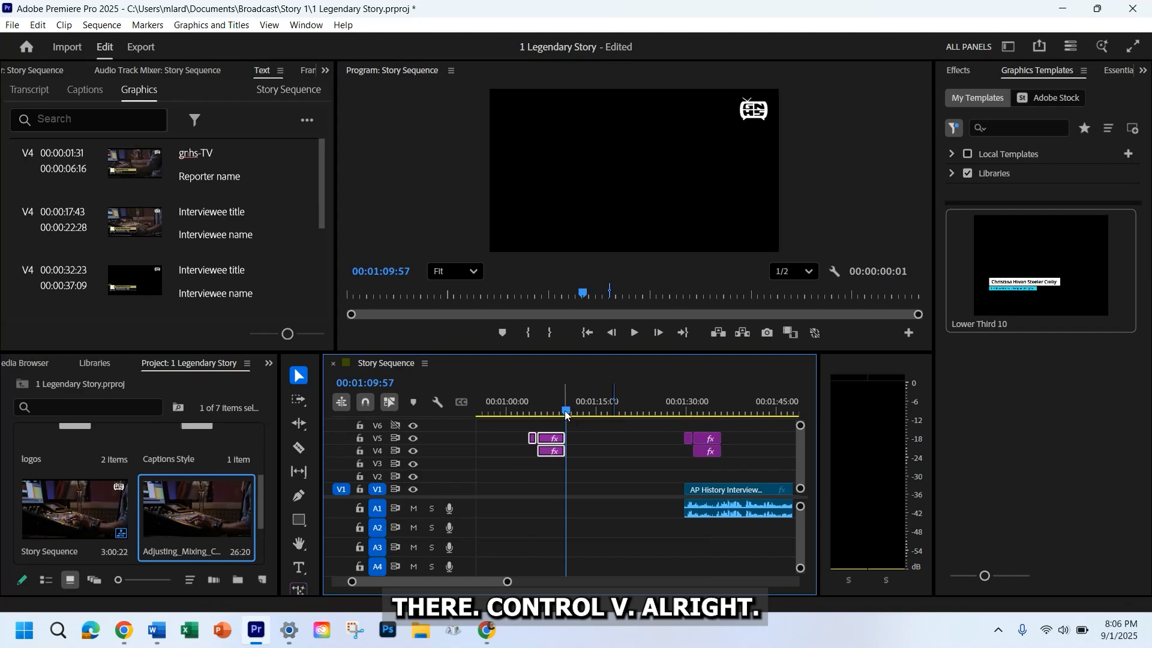
pyautogui.moveTo(565, 412); pyautogui.dragTo(551, 410)
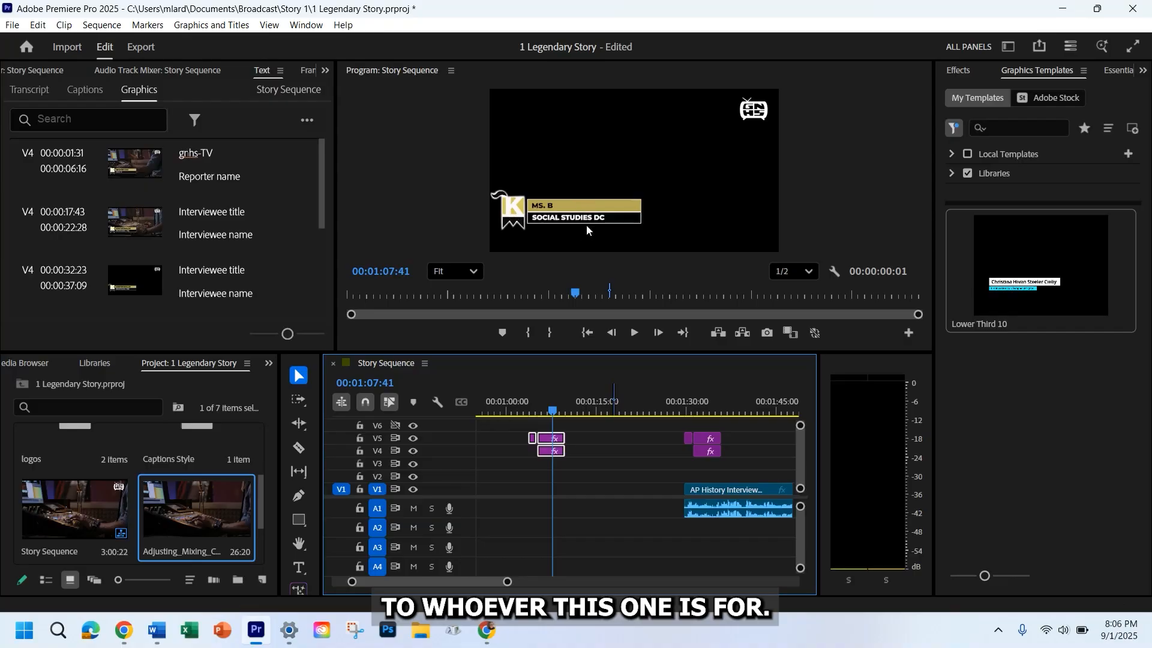
# Step: Split the AP History Interview clip and its audio at 00:01:39:43
pyautogui.scroll(-3, 604, 531)
pyautogui.scroll(-2, 603, 530)
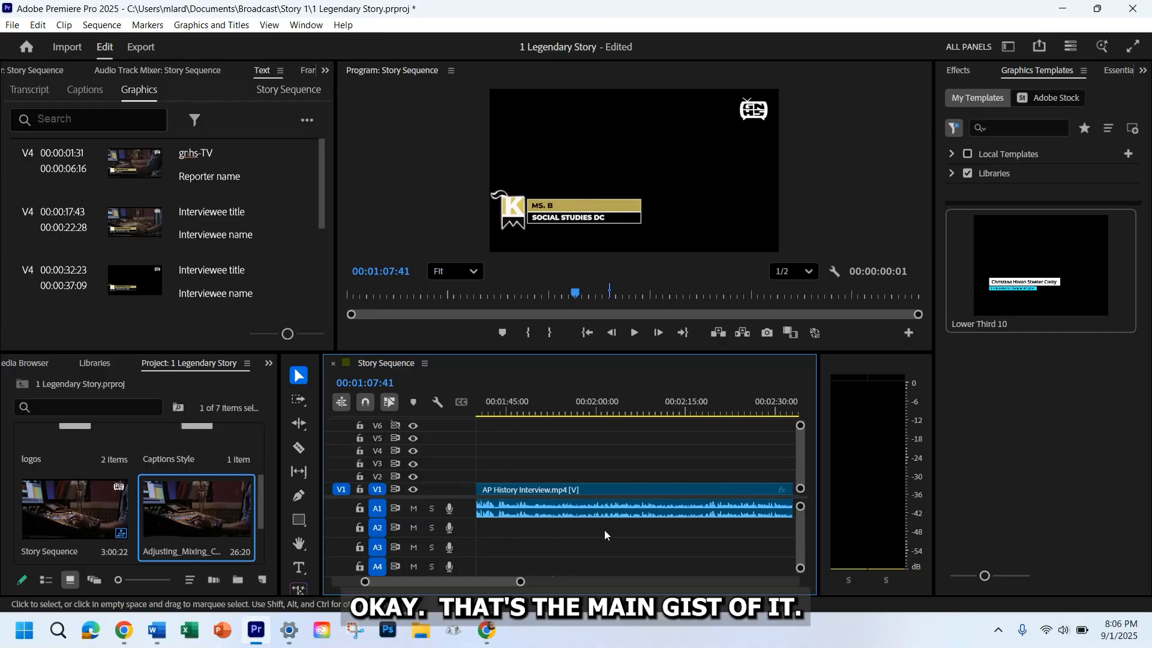
pyautogui.scroll(3, 603, 530)
pyautogui.scroll(-3, 603, 530)
pyautogui.scroll(1, 603, 531)
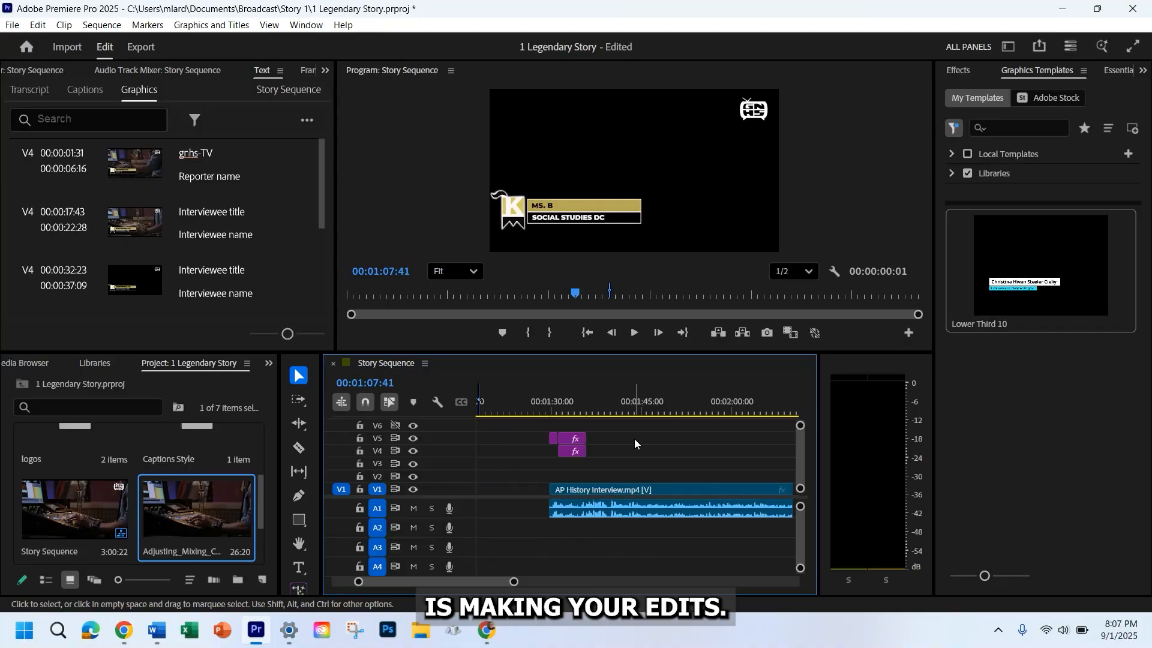
pyautogui.click(612, 412)
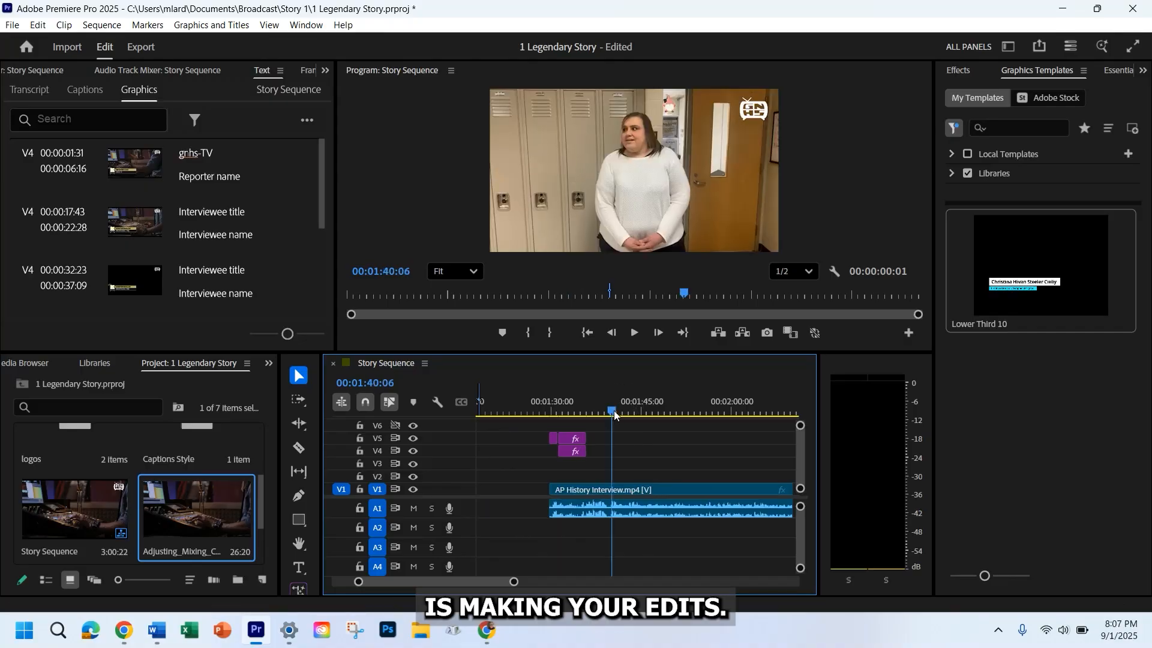
pyautogui.click(611, 410)
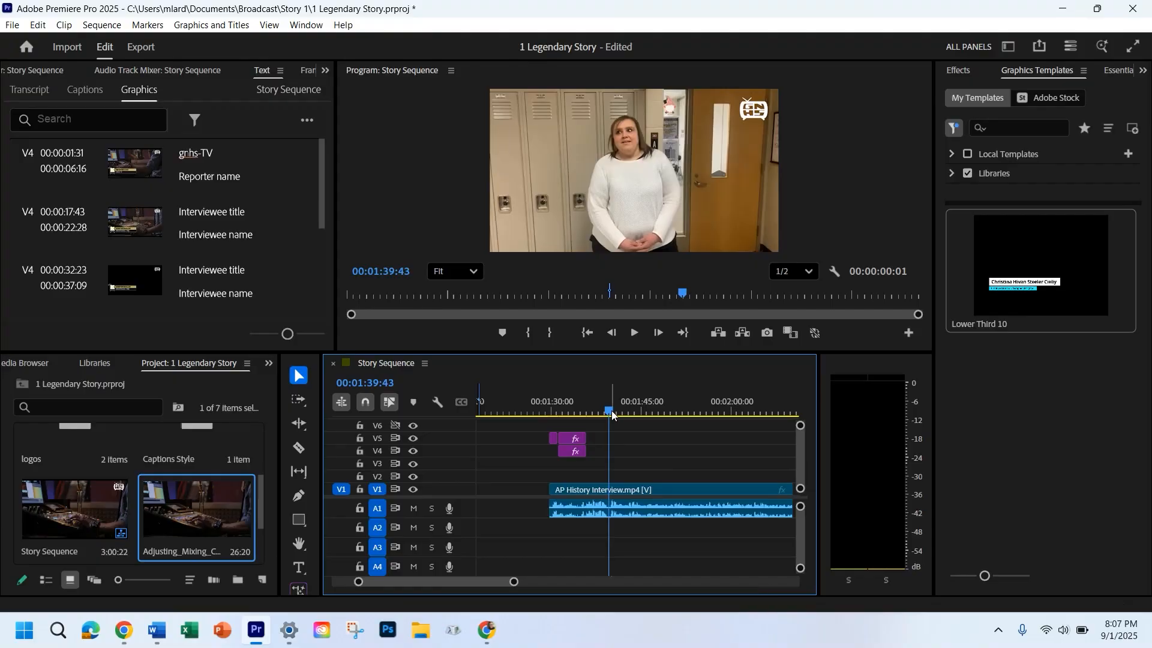
pyautogui.click(652, 503)
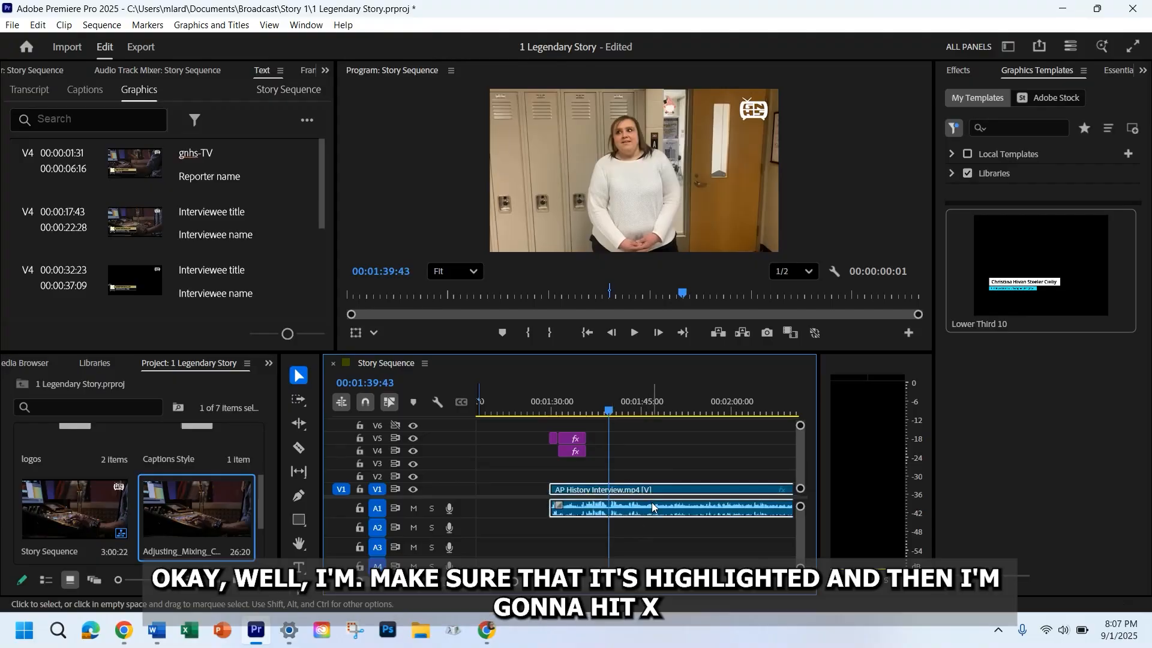
pyautogui.hotkey('ctrl', 'k')
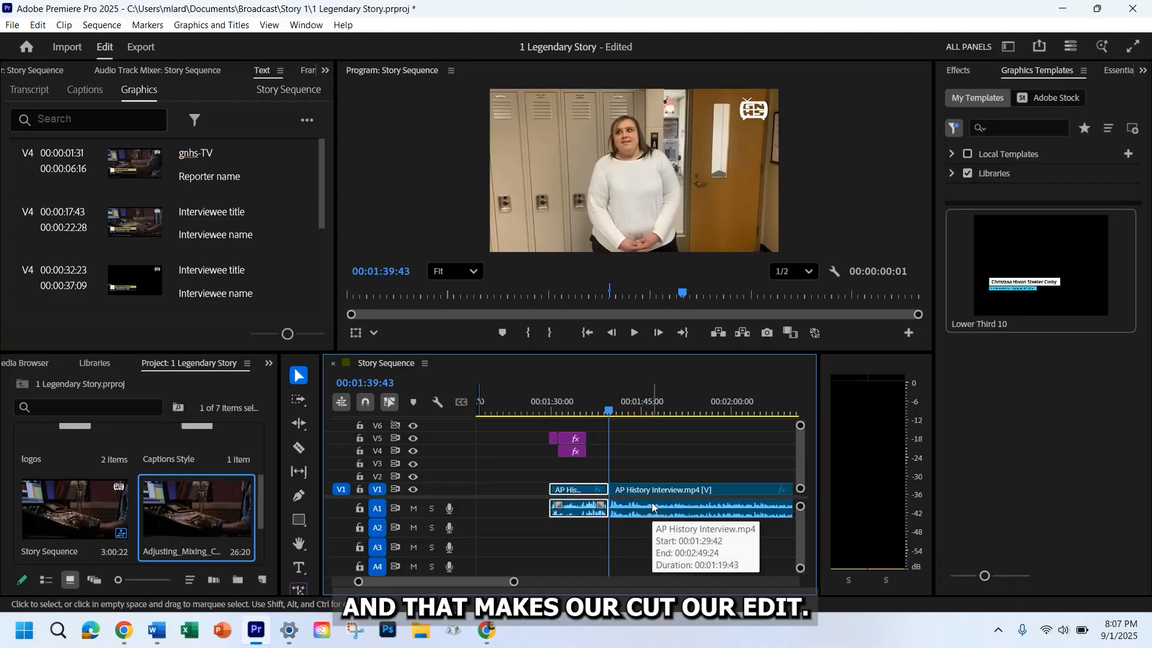
# Step: Preview the interview at 00:01:52:59, undo the cut in the AP History Interview clip, and deselect it
pyautogui.click(680, 410)
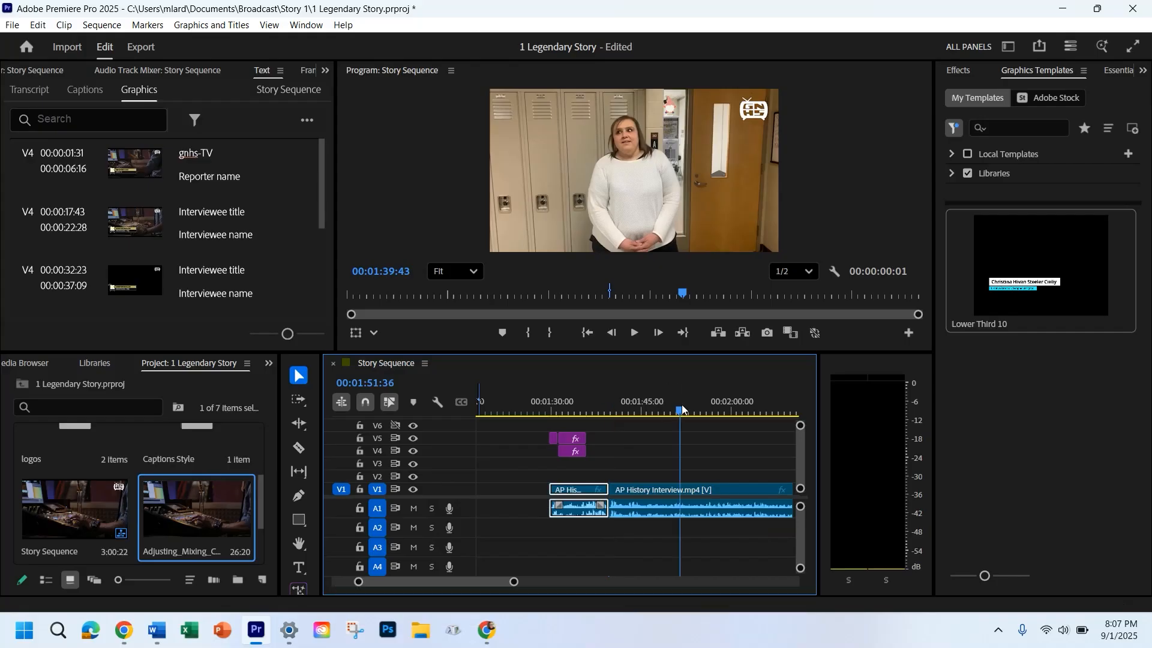
pyautogui.moveTo(682, 411); pyautogui.dragTo(688, 414)
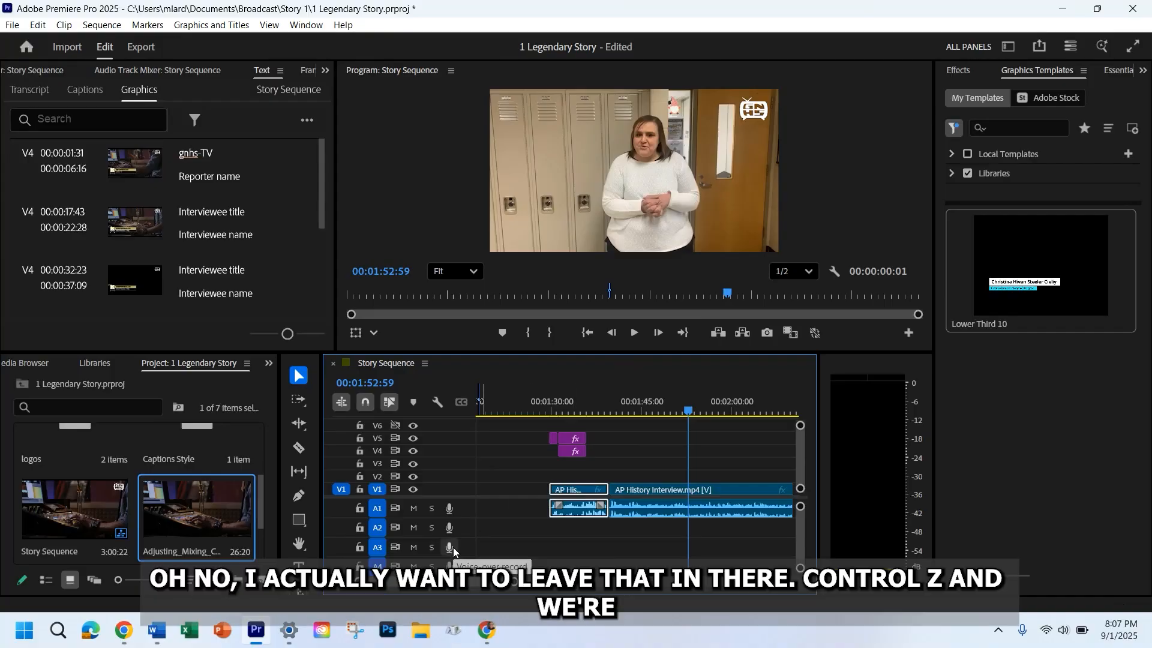
pyautogui.hotkey('ctrl', 'z')
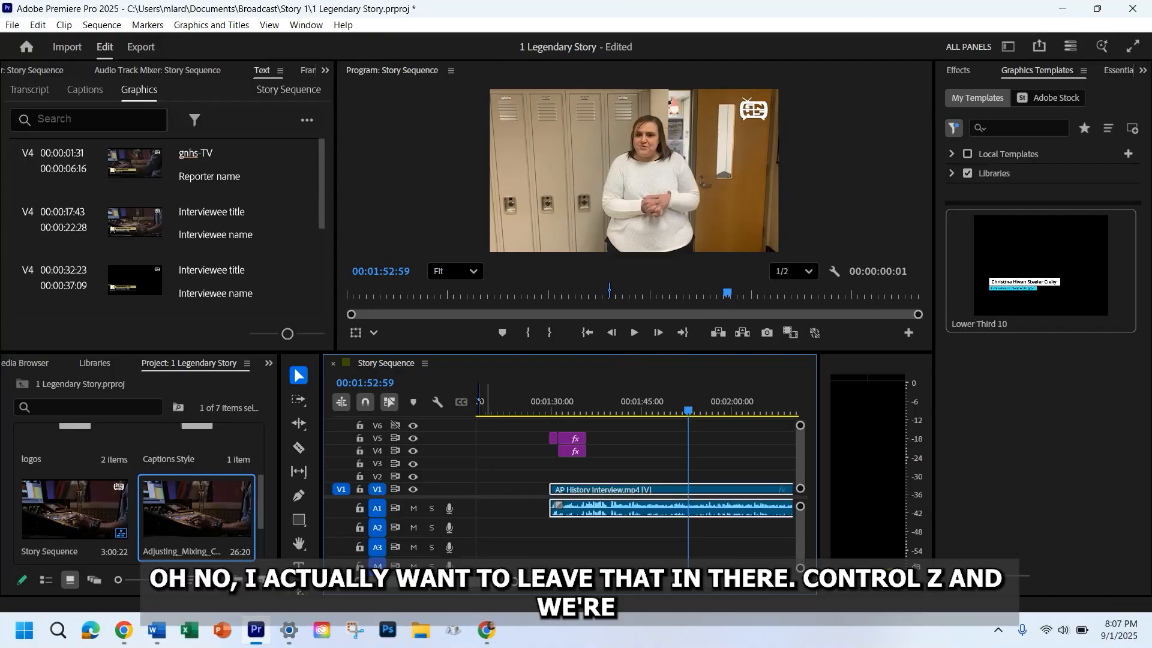
pyautogui.click(639, 452)
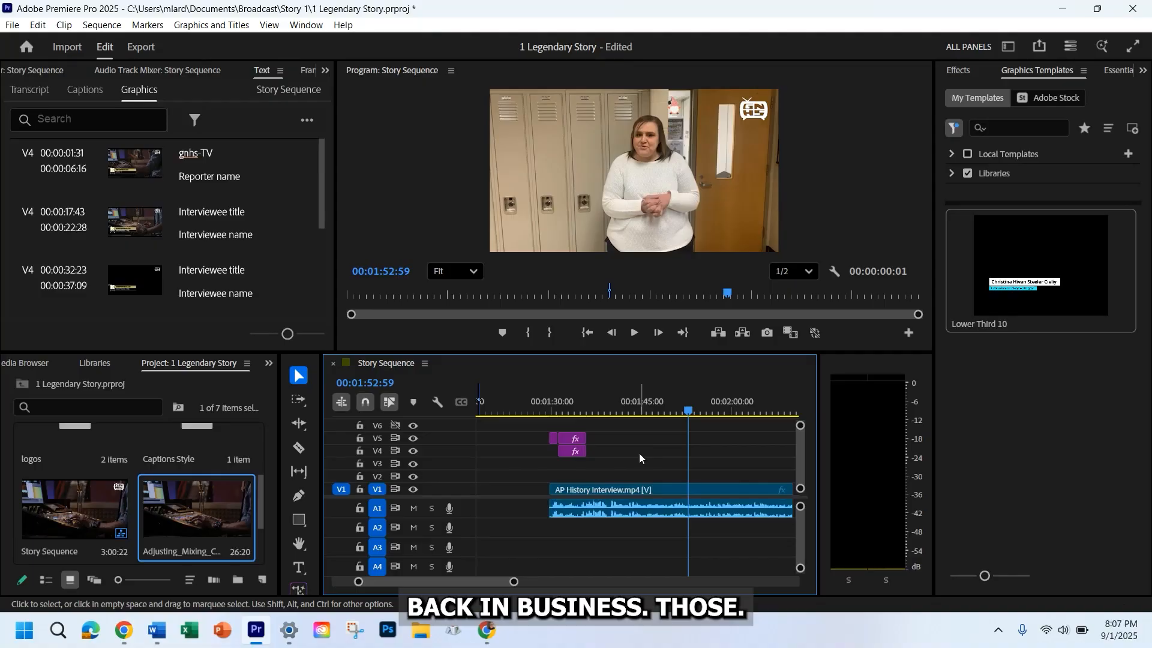